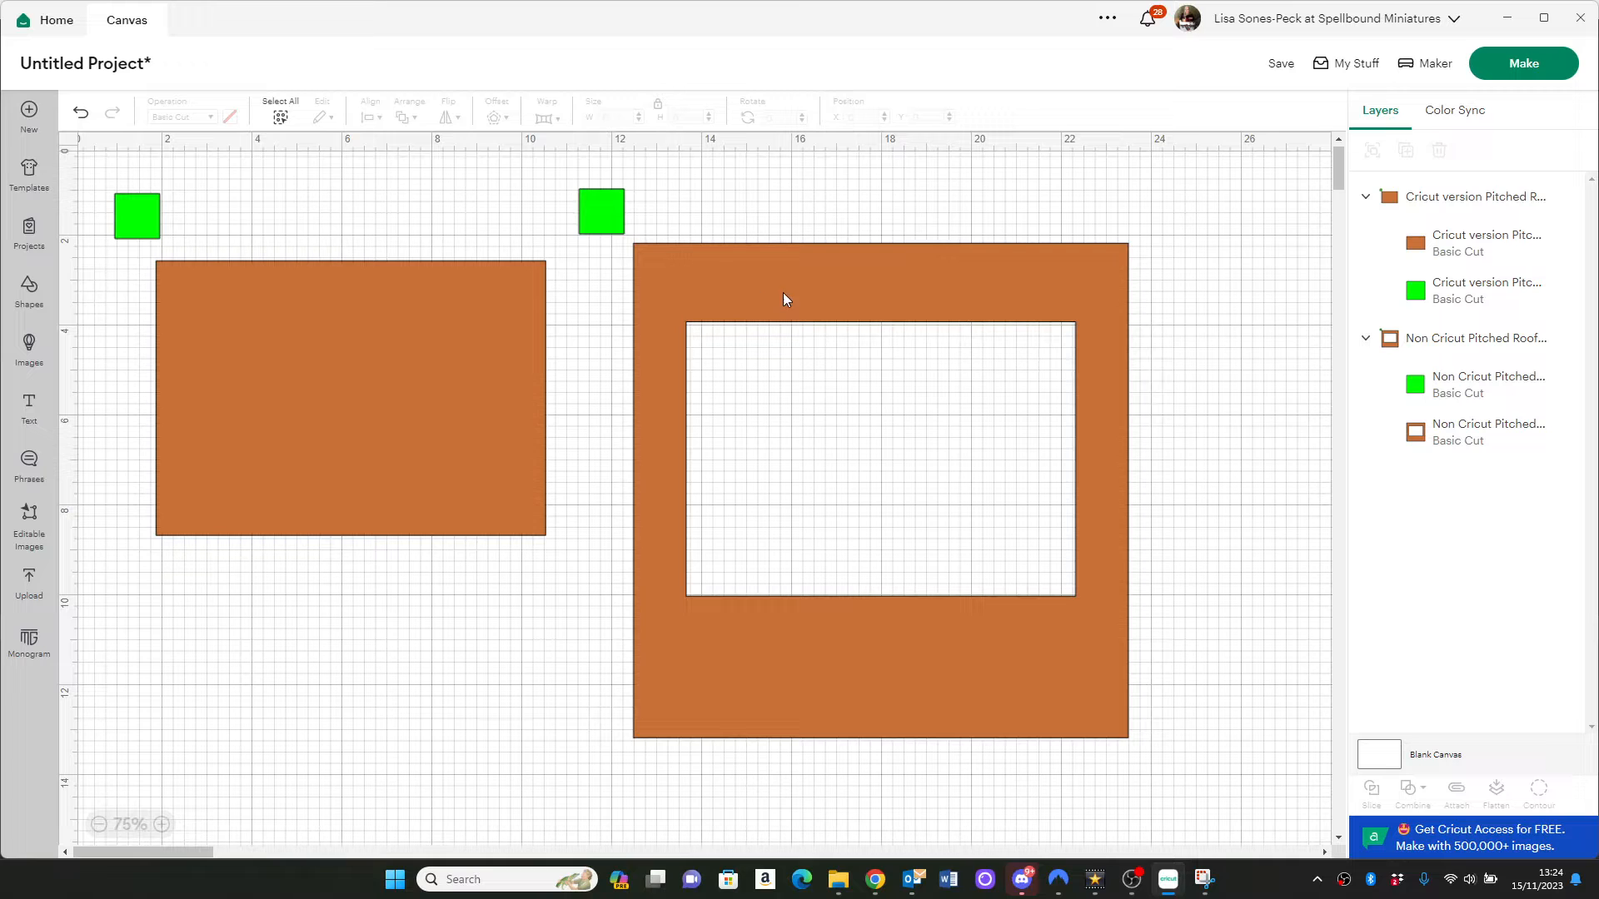
Move the Non Cricut roof group further away from the Cricut version and hide its green square
{"action": "left_click_drag", "start_coordinate": [798, 298], "coordinate": [873, 299]}
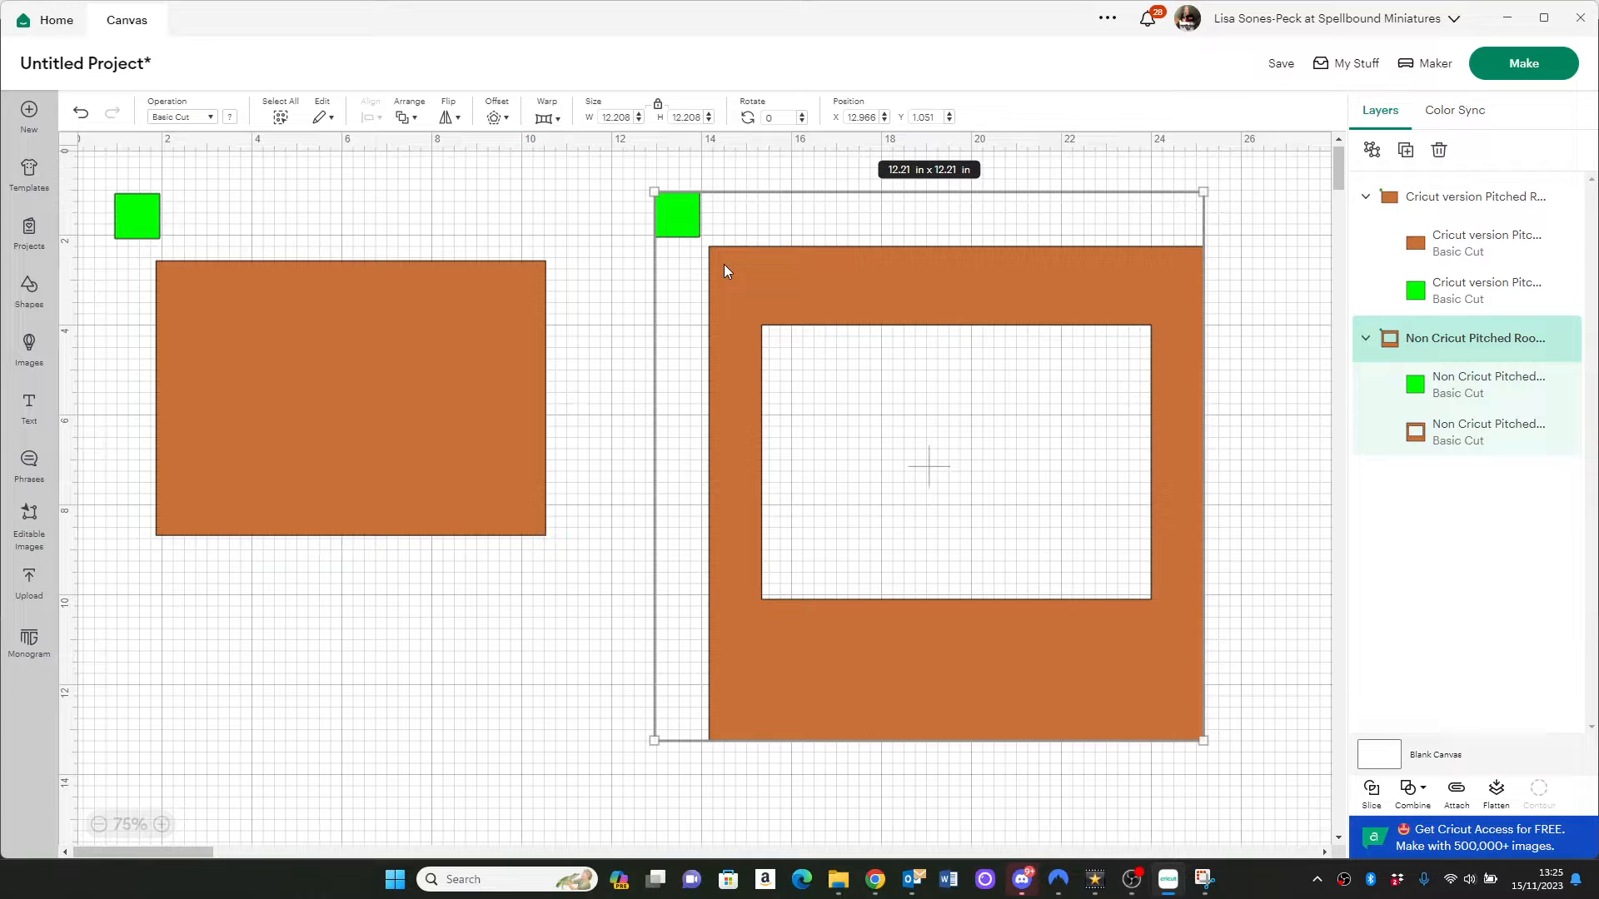
{"action": "mouse_move", "coordinate": [887, 305]}
{"action": "left_mouse_down"}
{"action": "mouse_move", "coordinate": [971, 296]}
{"action": "mouse_move", "coordinate": [908, 298]}
{"action": "left_mouse_up"}
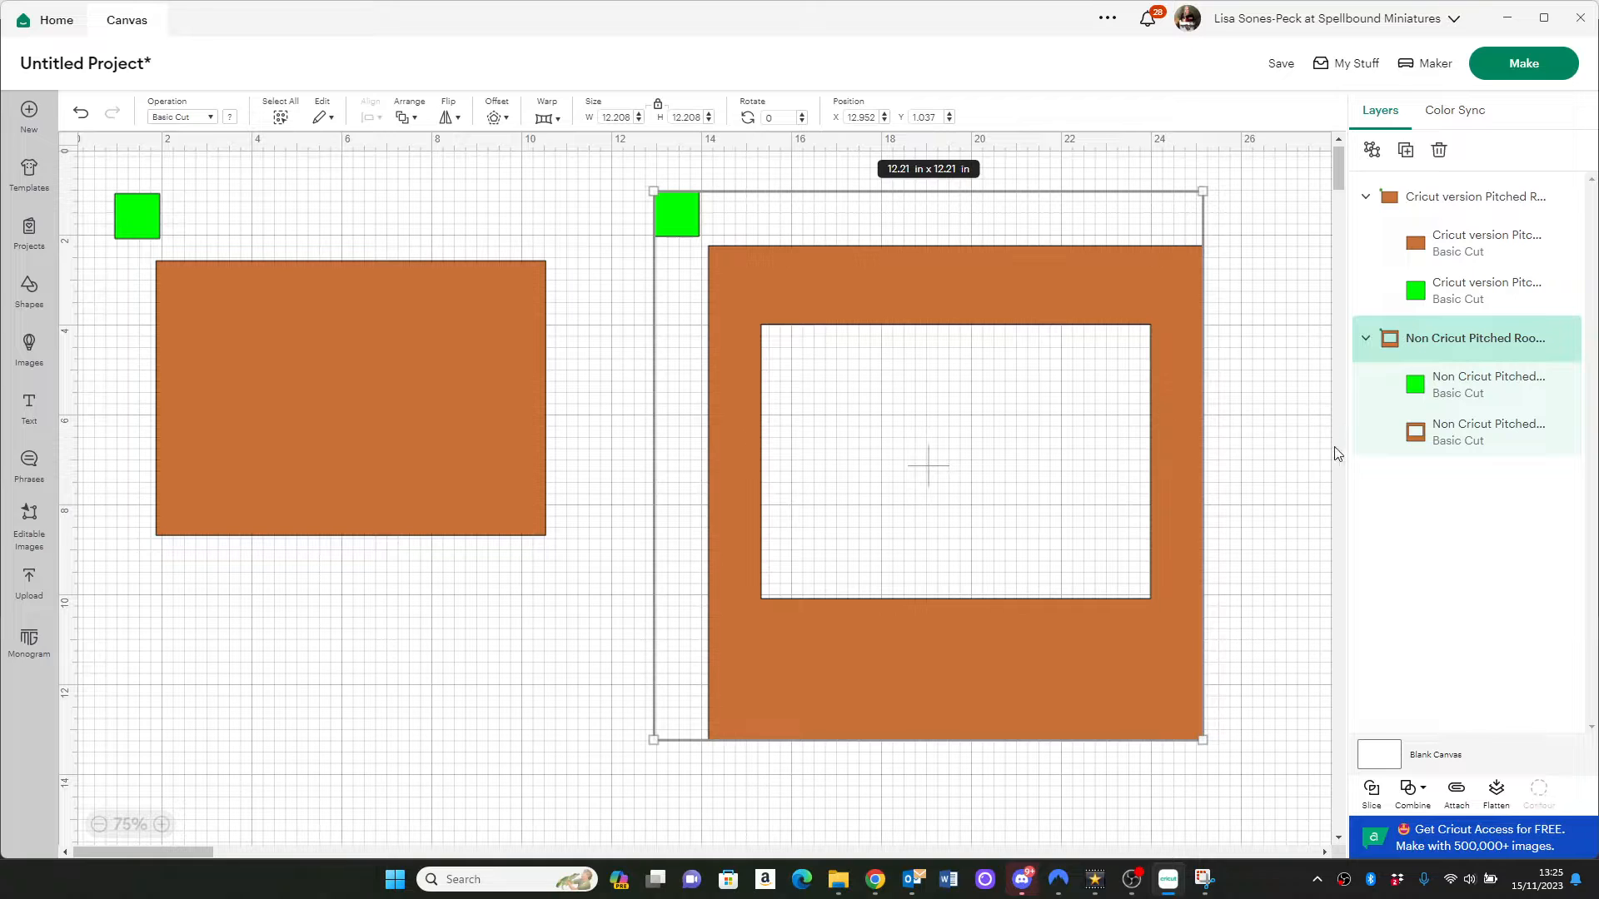
{"action": "left_click", "coordinate": [1541, 384]}
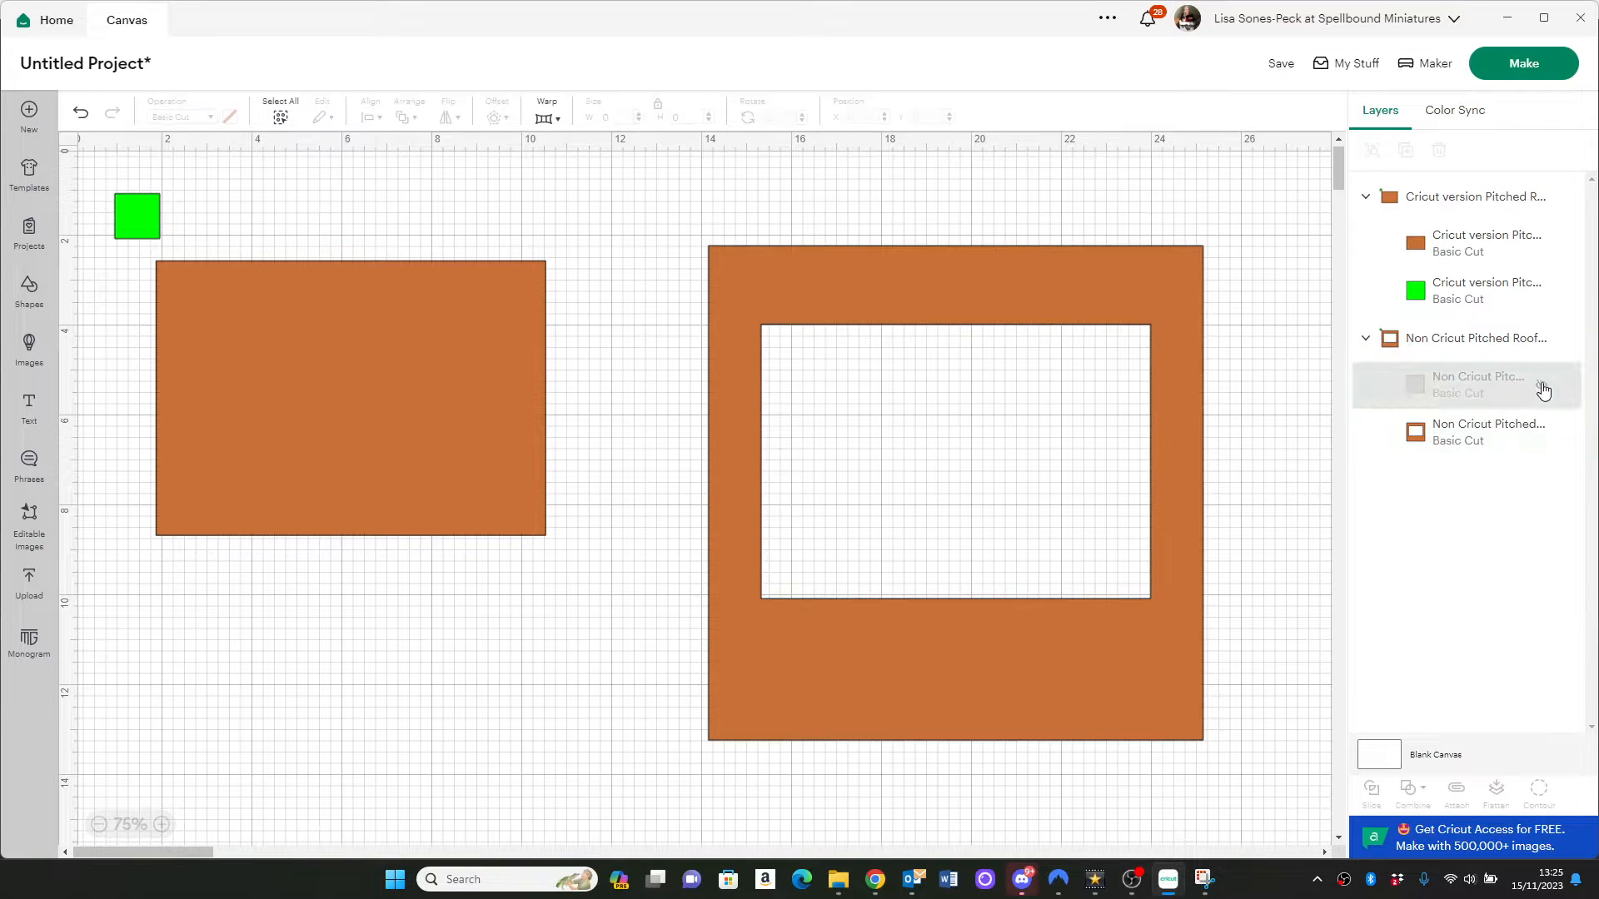
Use Contour on the Non Cricut frame to hide its outer outline, keeping only the inner rectangle
{"action": "left_click", "coordinate": [1090, 699]}
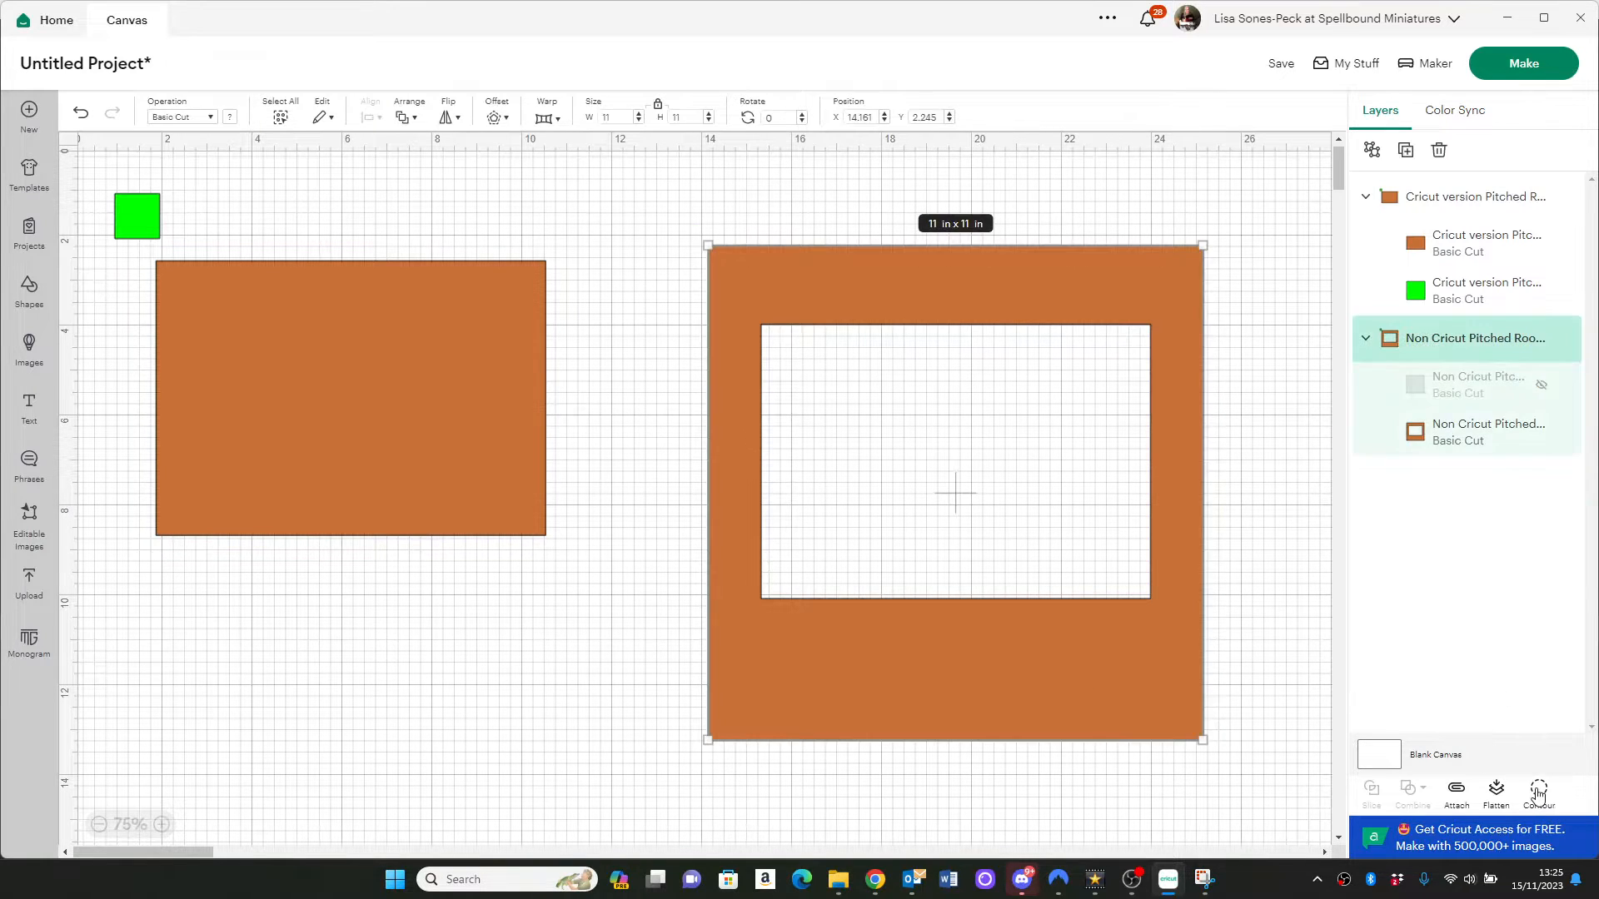
{"action": "left_click", "coordinate": [1539, 789]}
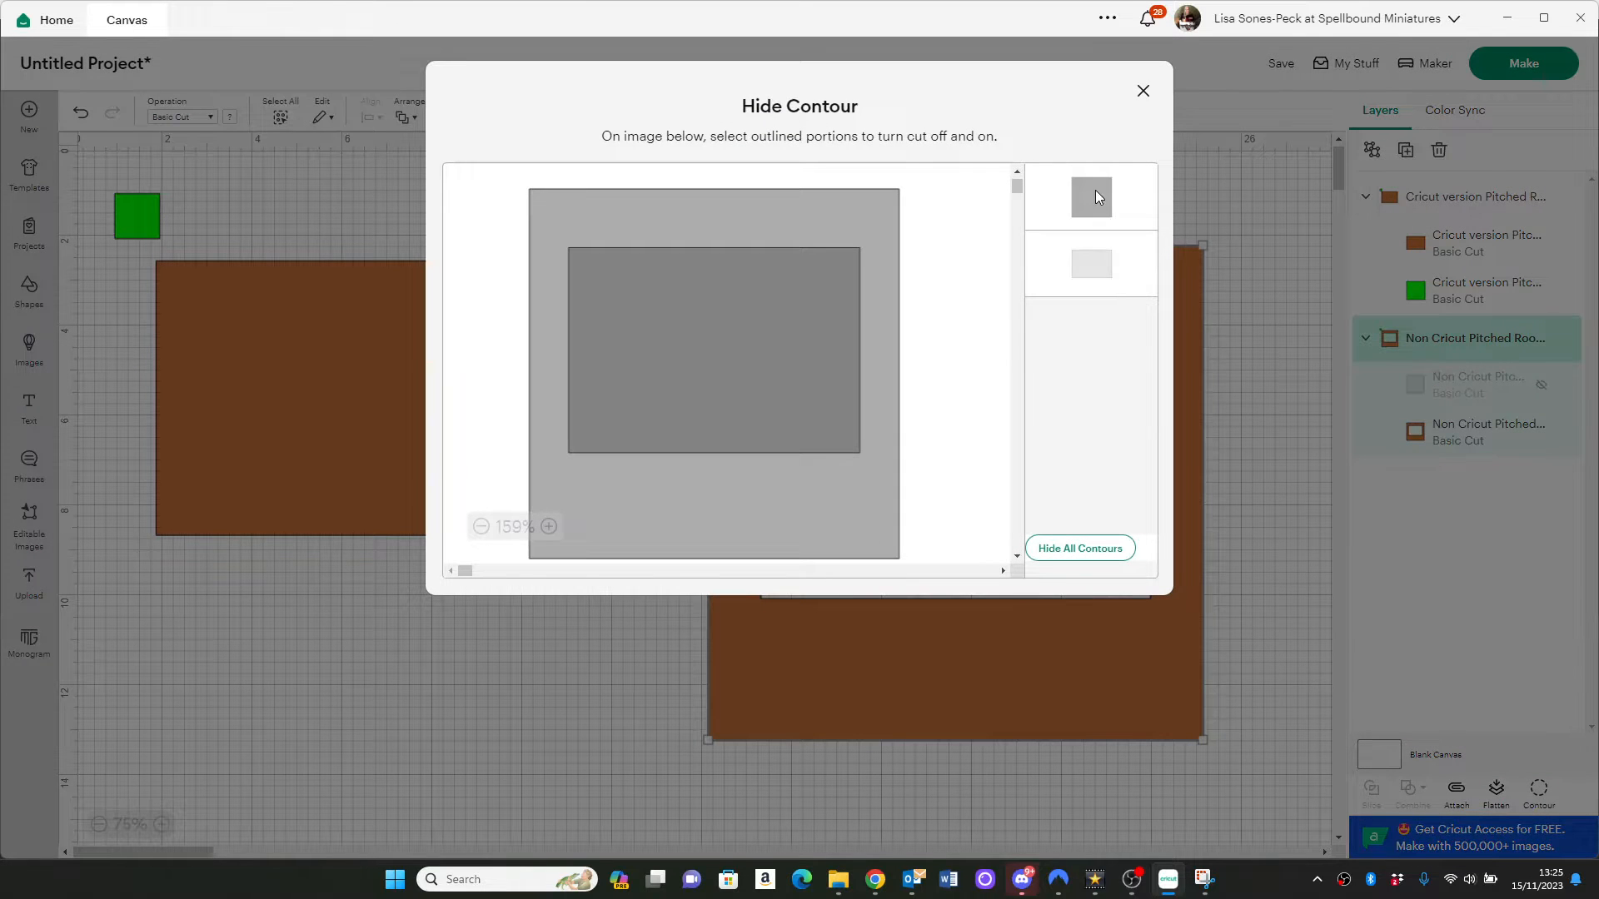
{"action": "left_click", "coordinate": [1096, 190]}
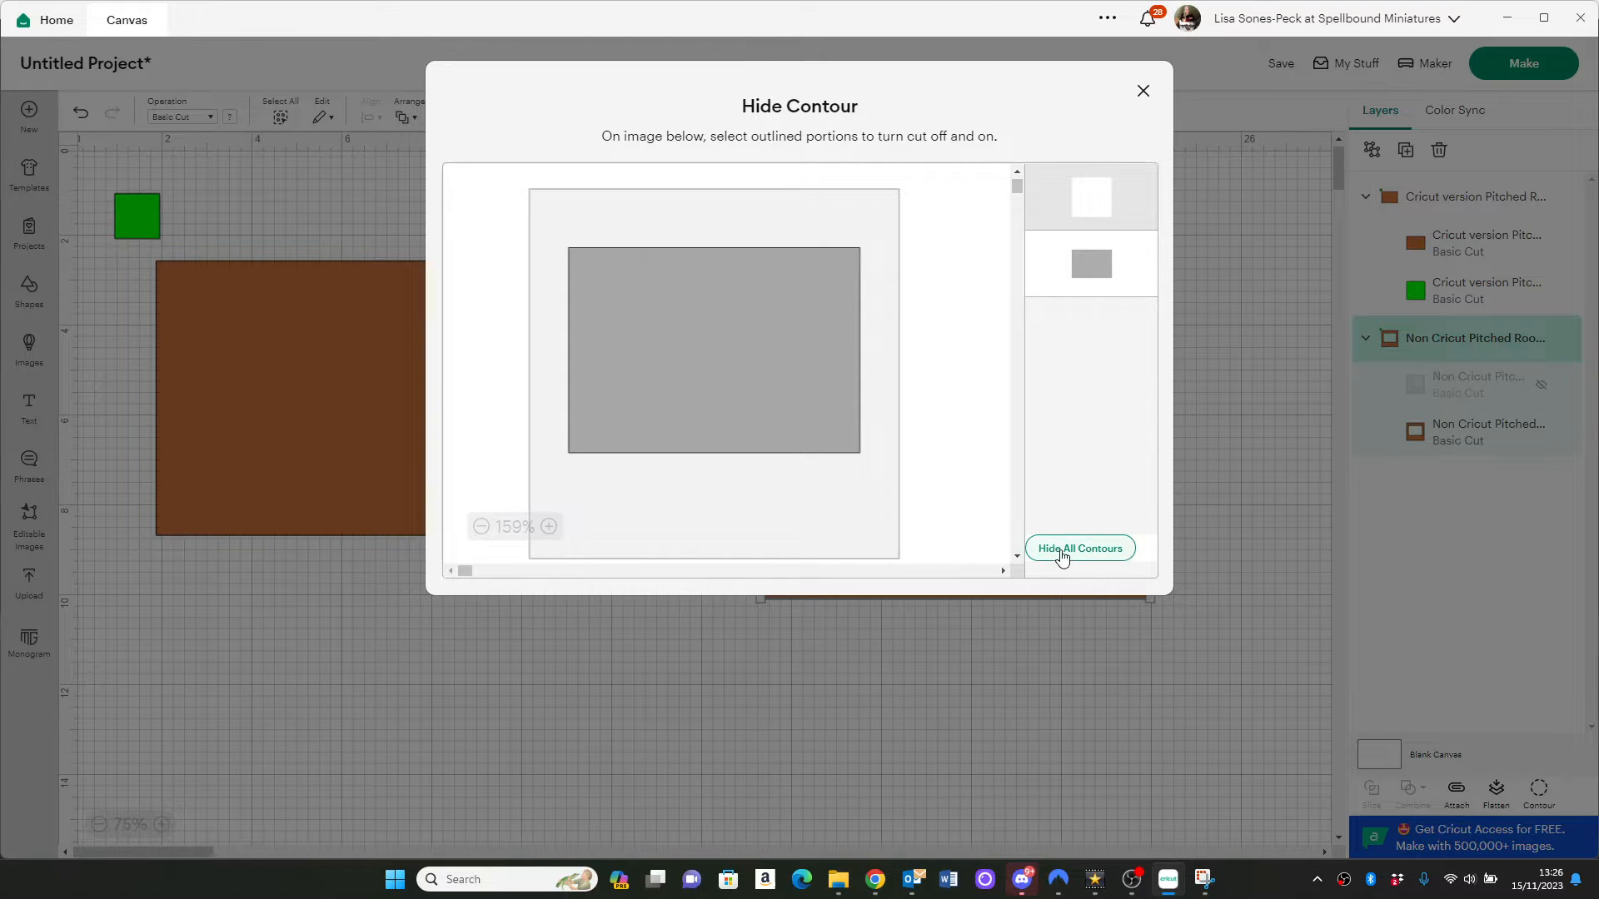
{"action": "left_click", "coordinate": [1052, 565]}
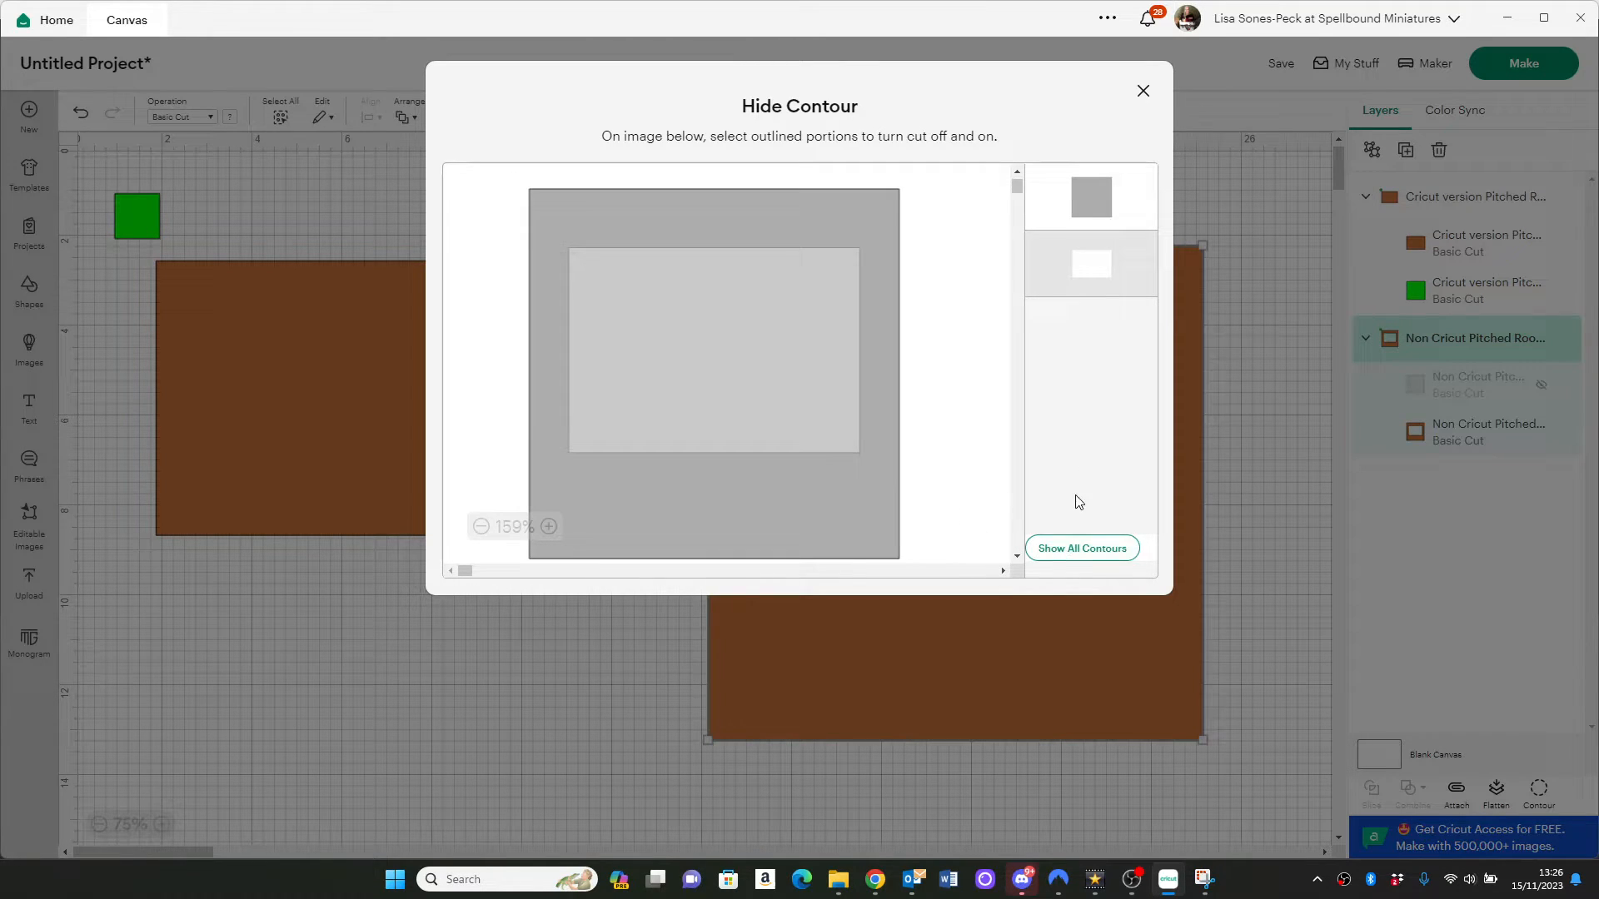
{"action": "left_click", "coordinate": [1064, 547]}
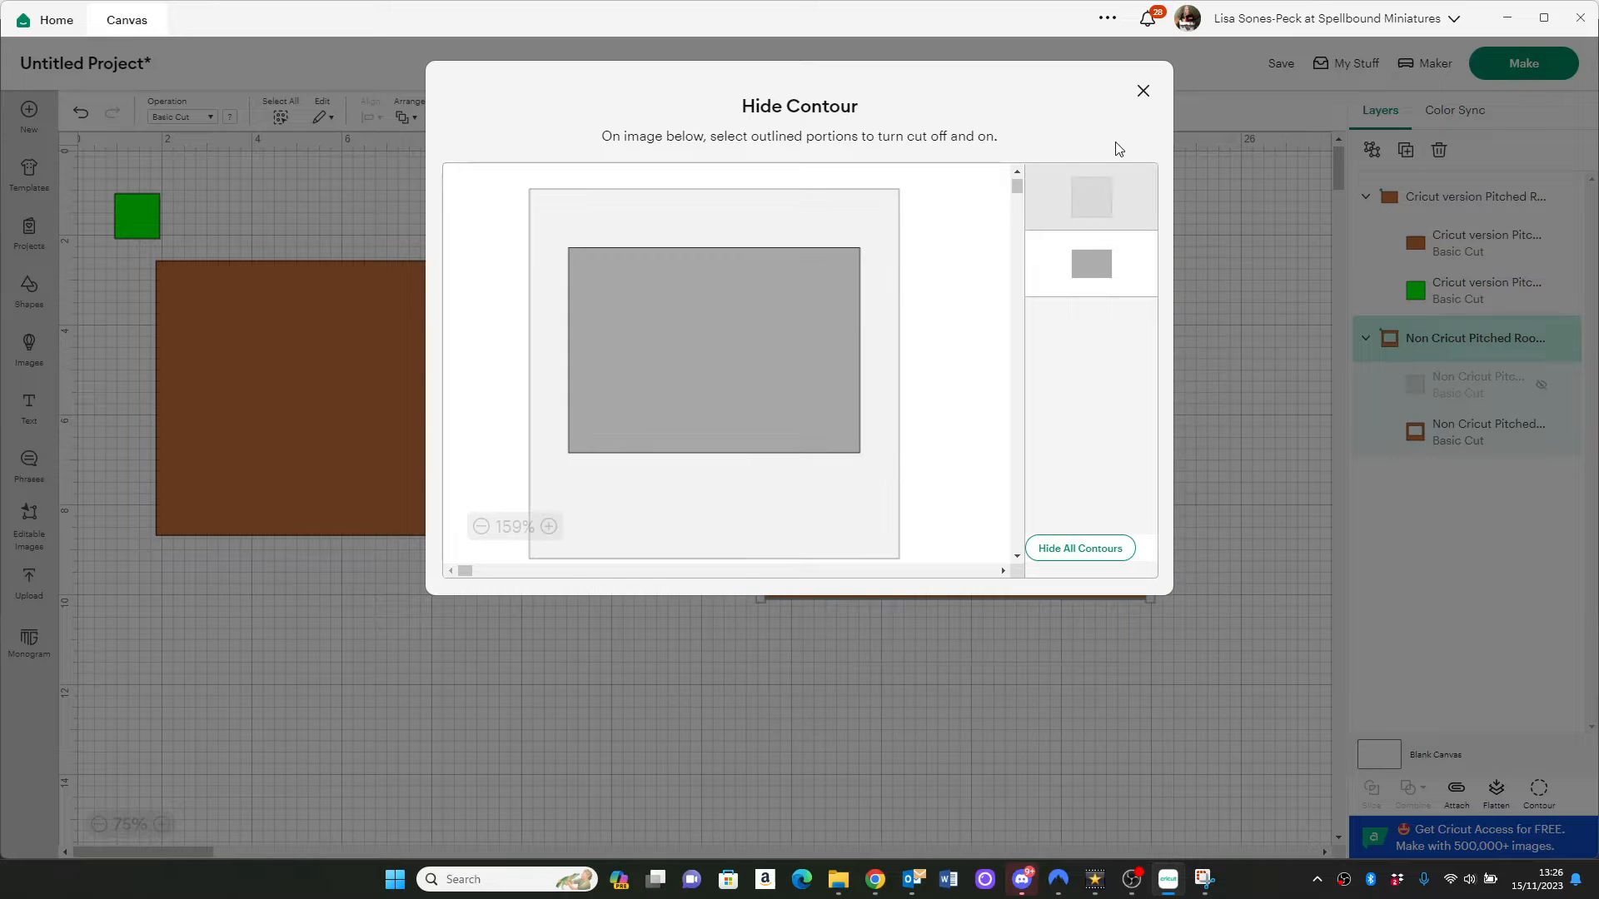
{"action": "left_click", "coordinate": [1142, 90]}
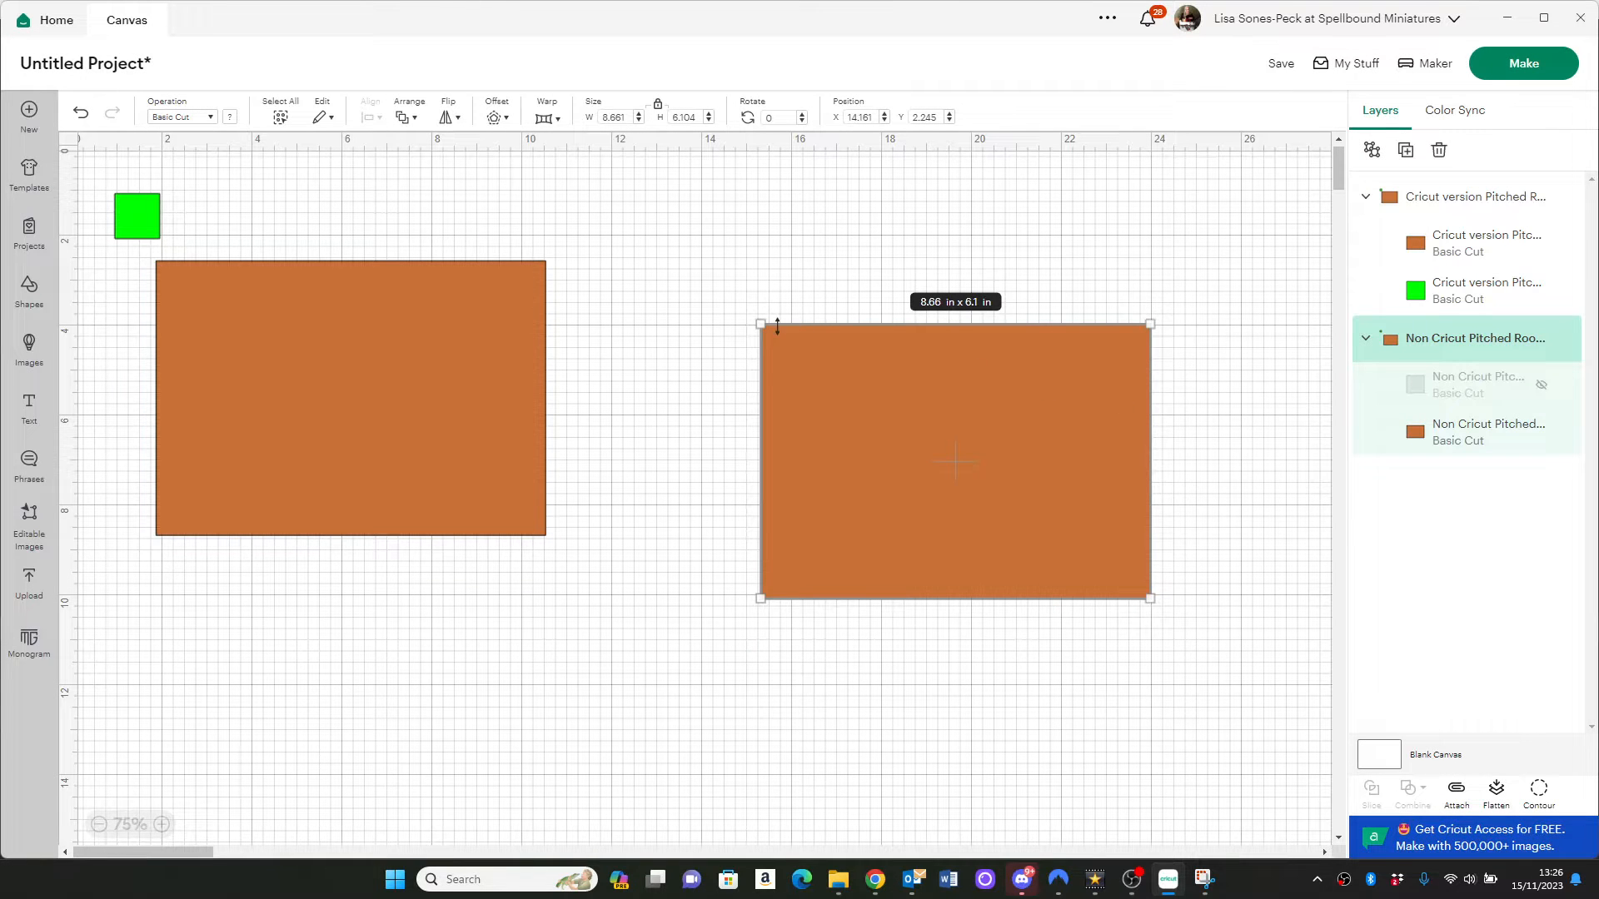
Shift the Cricut version group slightly down, preview the cutting mats for both designs and return to the canvas
{"action": "left_click_drag", "start_coordinate": [508, 444], "coordinate": [411, 489]}
{"action": "left_click", "coordinate": [943, 459]}
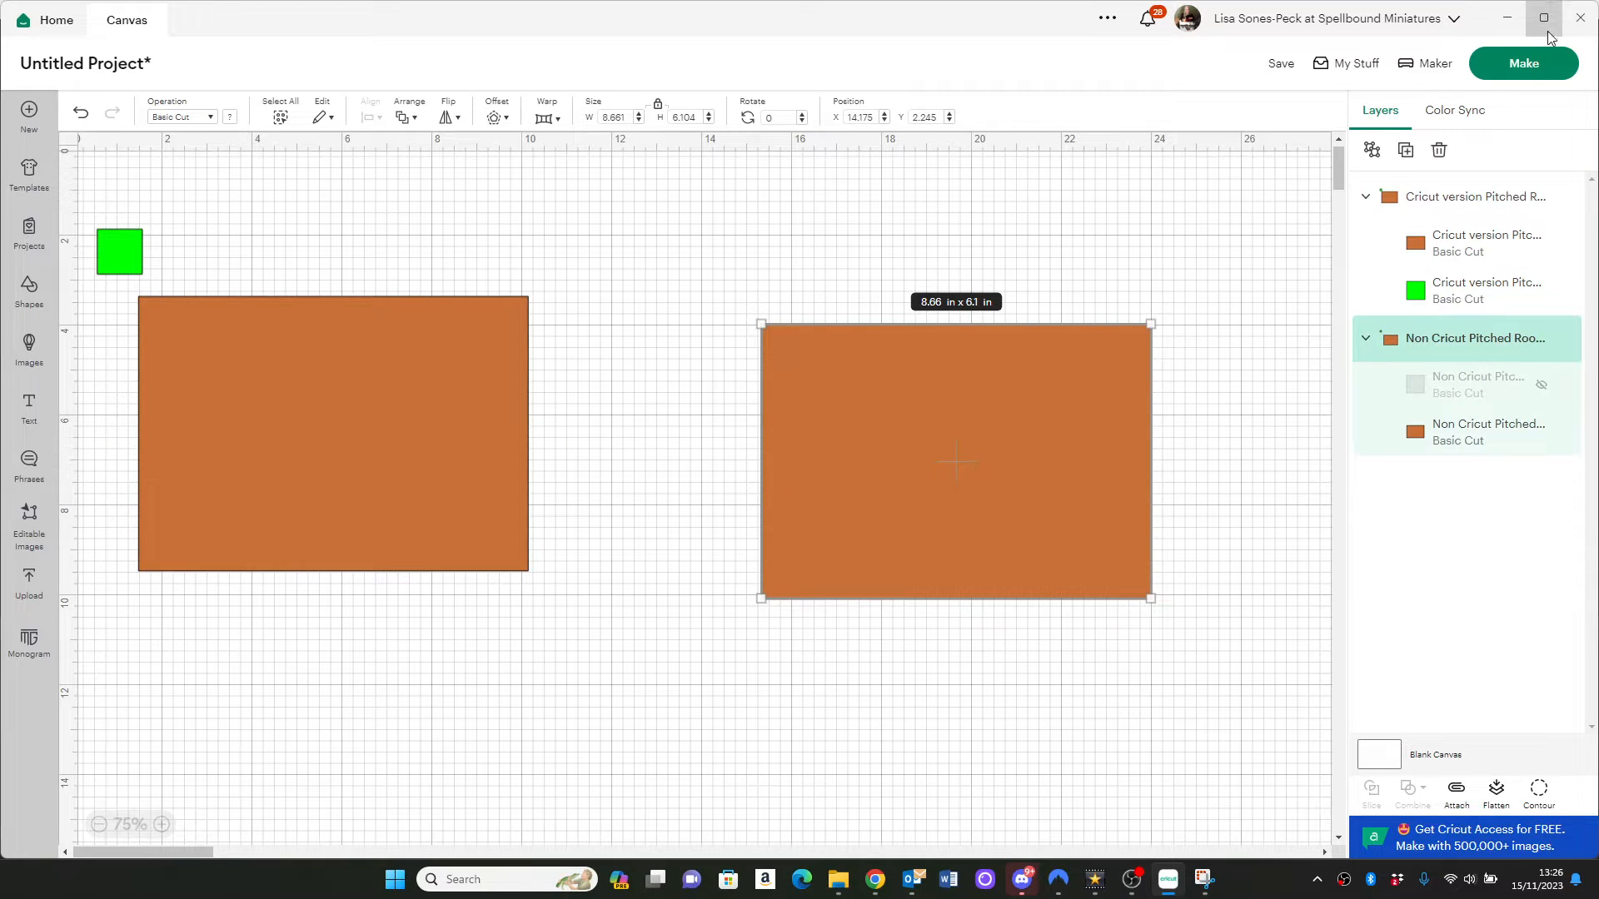
{"action": "left_click", "coordinate": [1530, 70]}
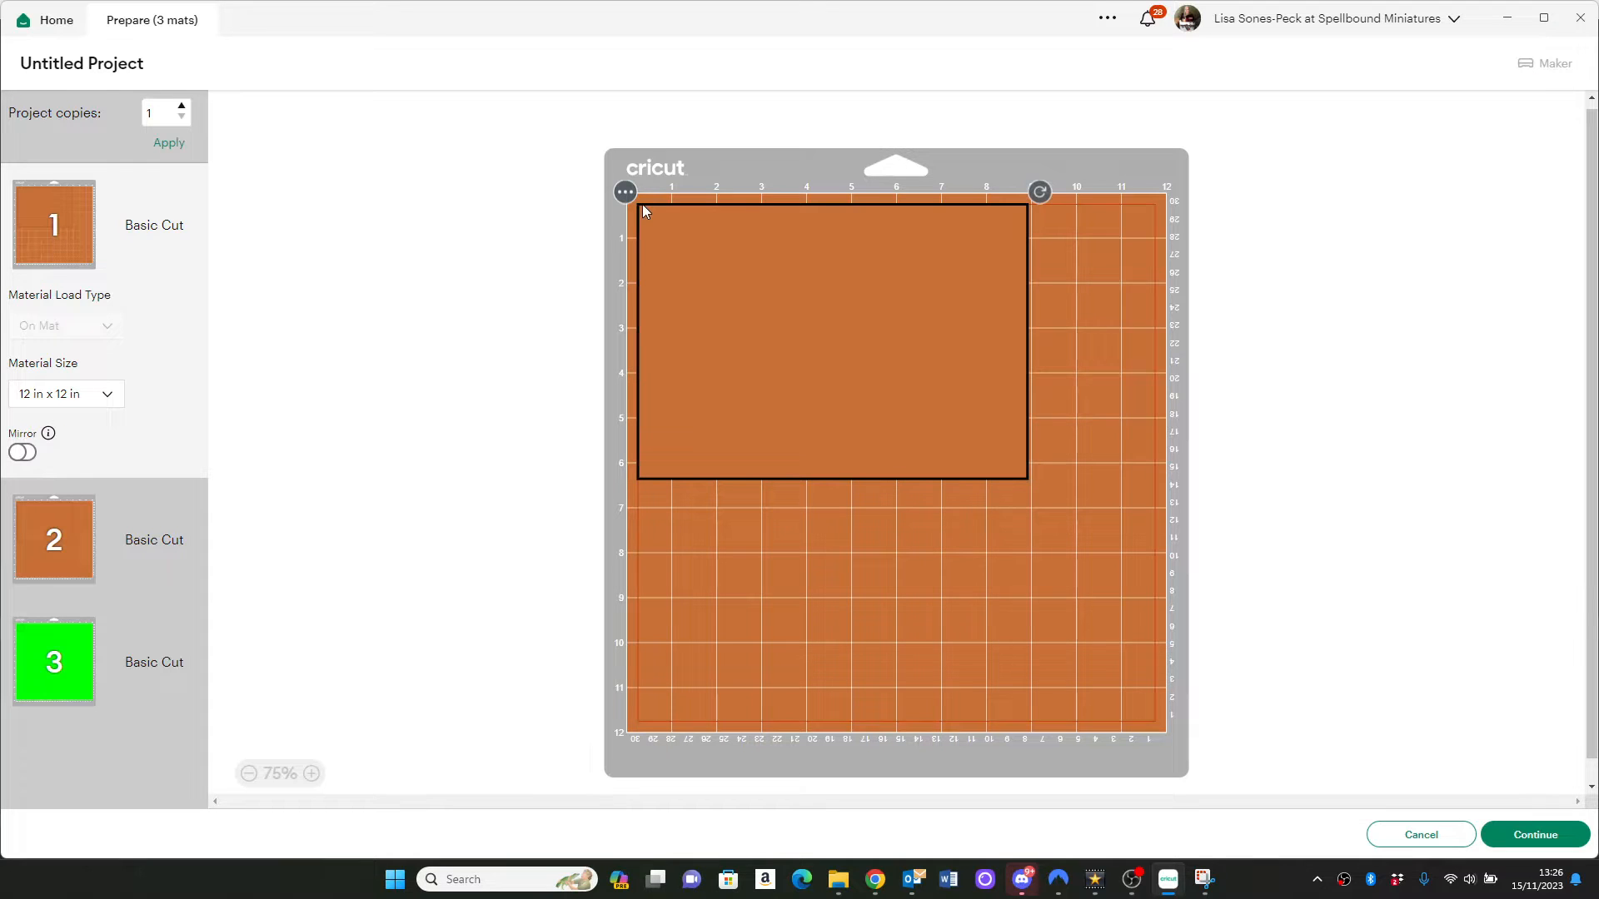
{"action": "left_click", "coordinate": [1440, 835]}
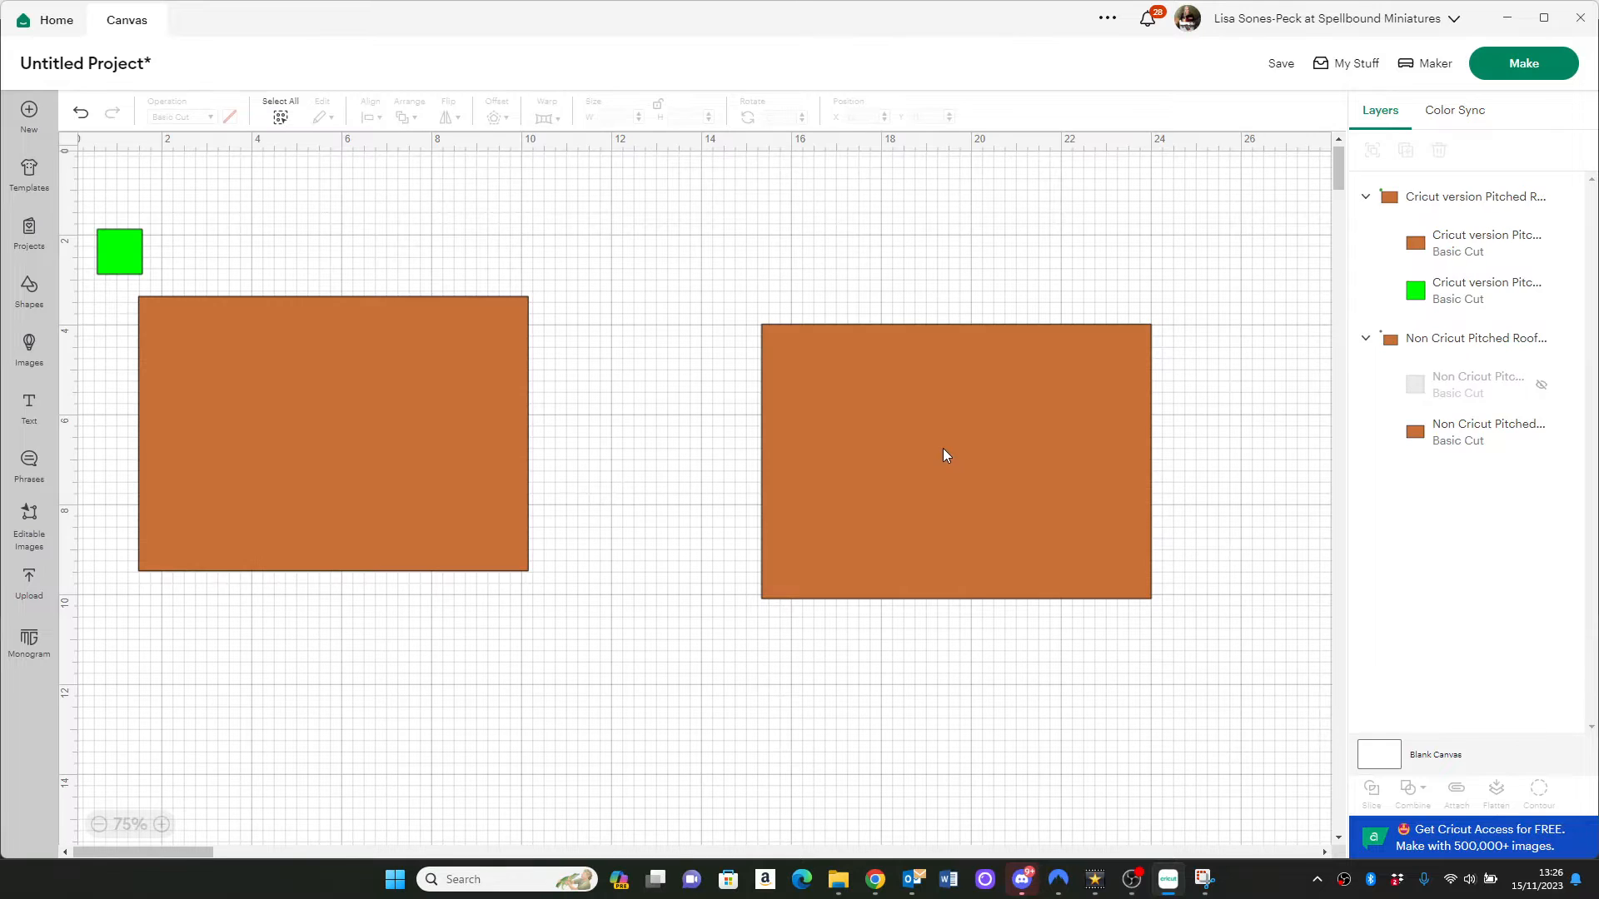
Delete the Non Cricut roof group and move the Cricut version group to about X 6.56, Y 2.49
{"action": "left_click_drag", "start_coordinate": [944, 449], "coordinate": [981, 483]}
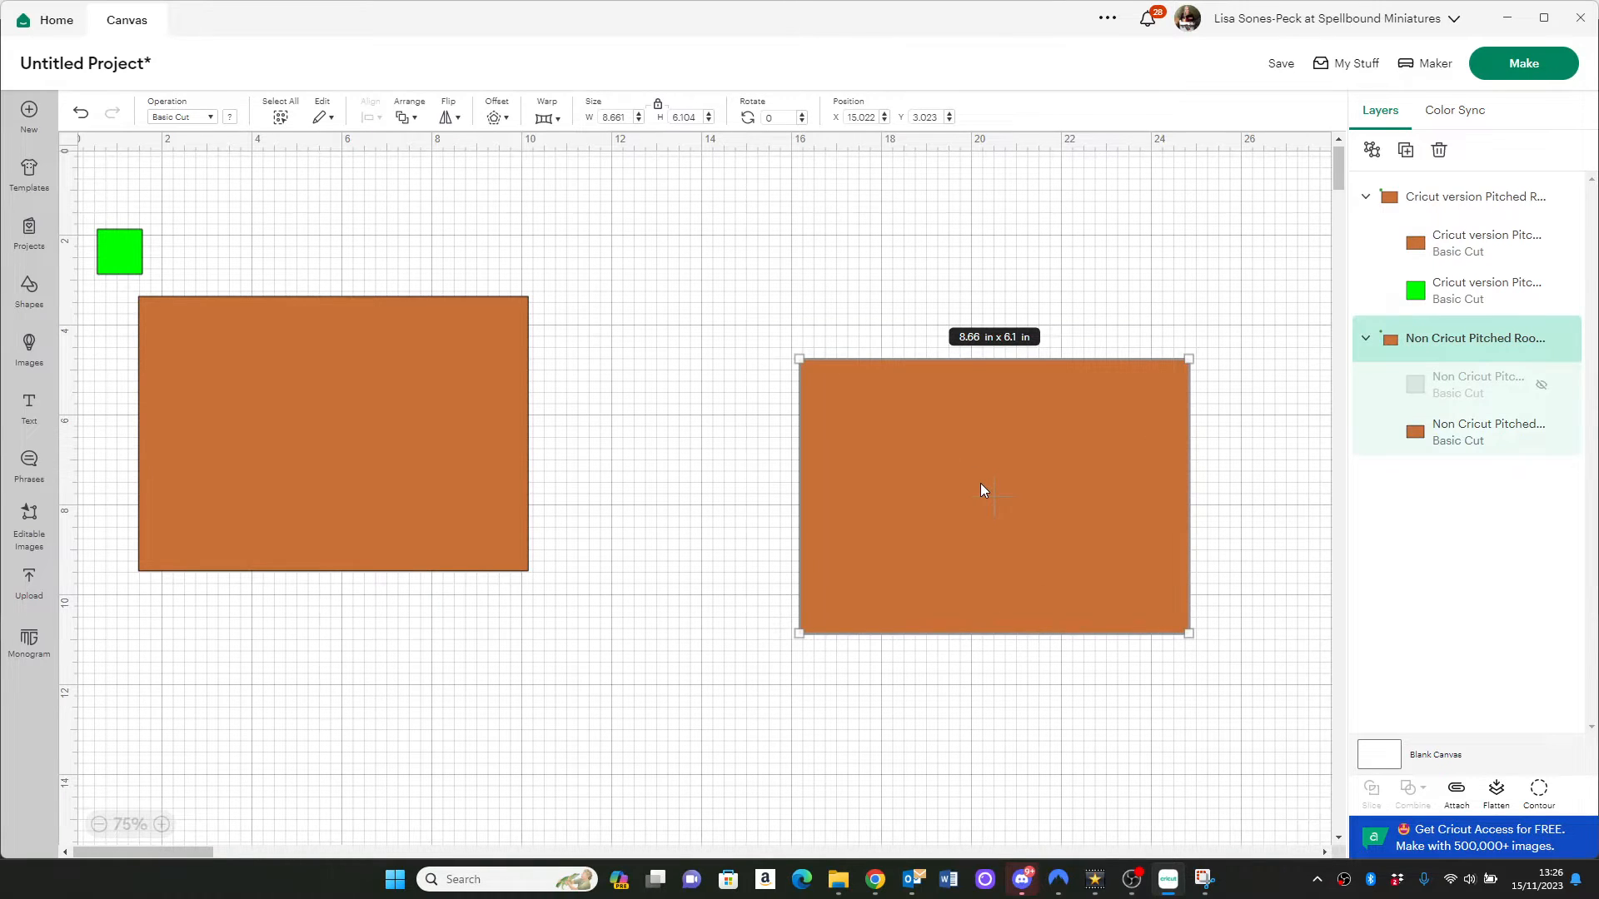
{"action": "scroll", "coordinate": [981, 483], "scroll_direction": "up", "scroll_amount": 1}
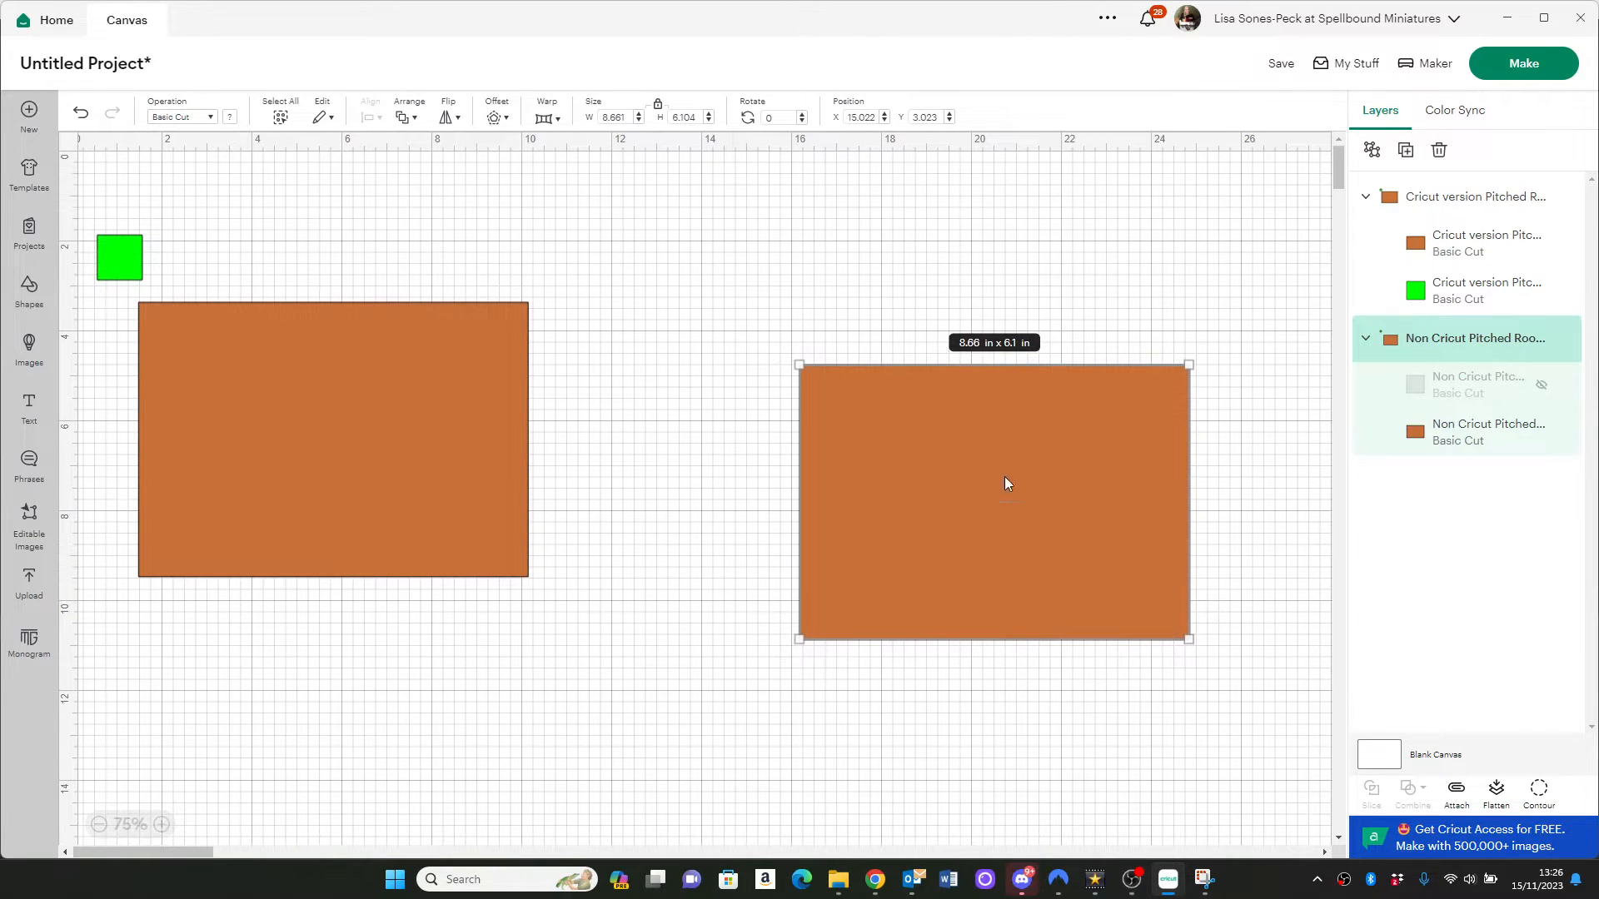
{"action": "key", "text": "Delete"}
{"action": "left_click_drag", "start_coordinate": [428, 417], "coordinate": [685, 420]}
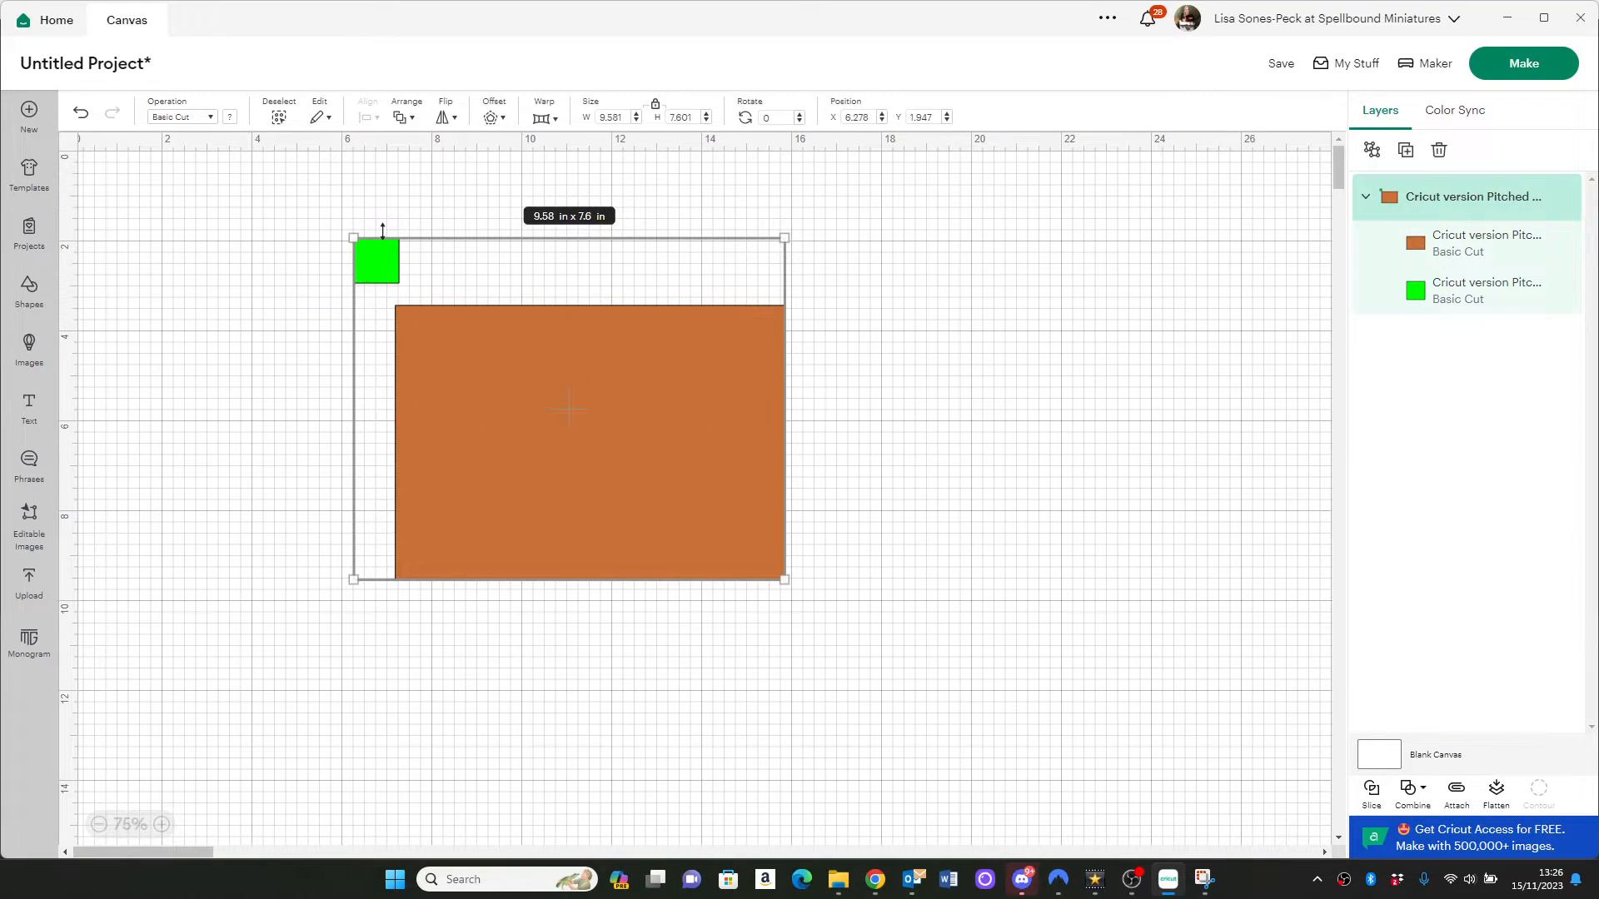
{"action": "left_click_drag", "start_coordinate": [467, 355], "coordinate": [508, 426]}
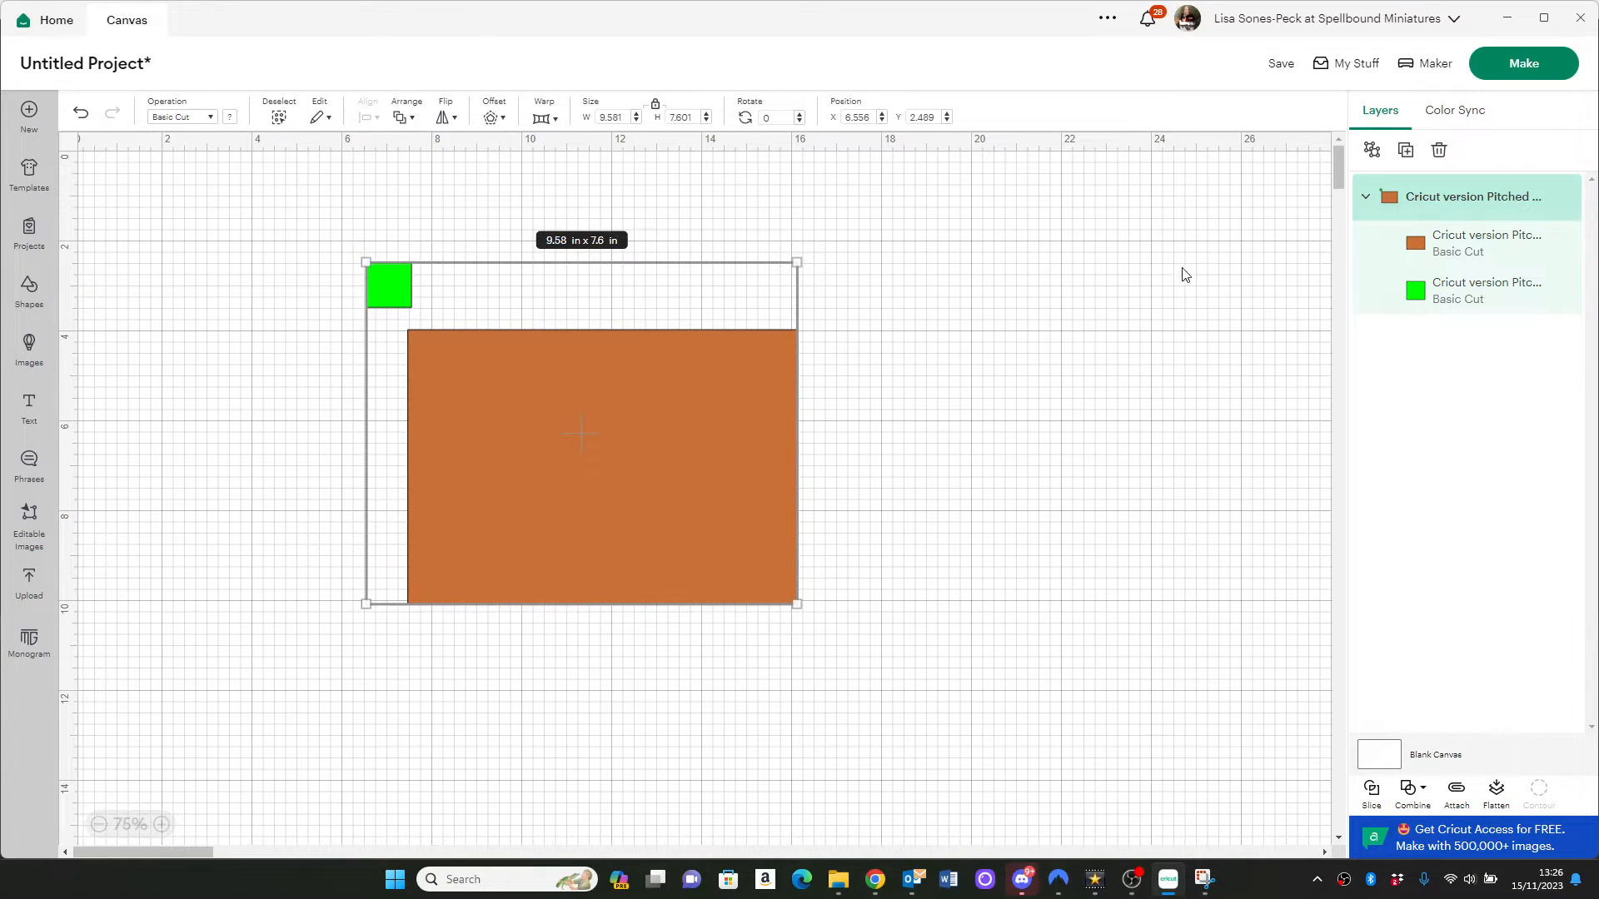
Temporarily hide the brown roof rectangle to check the green square's size, and show the rectangle again
{"action": "left_click", "coordinate": [1540, 250]}
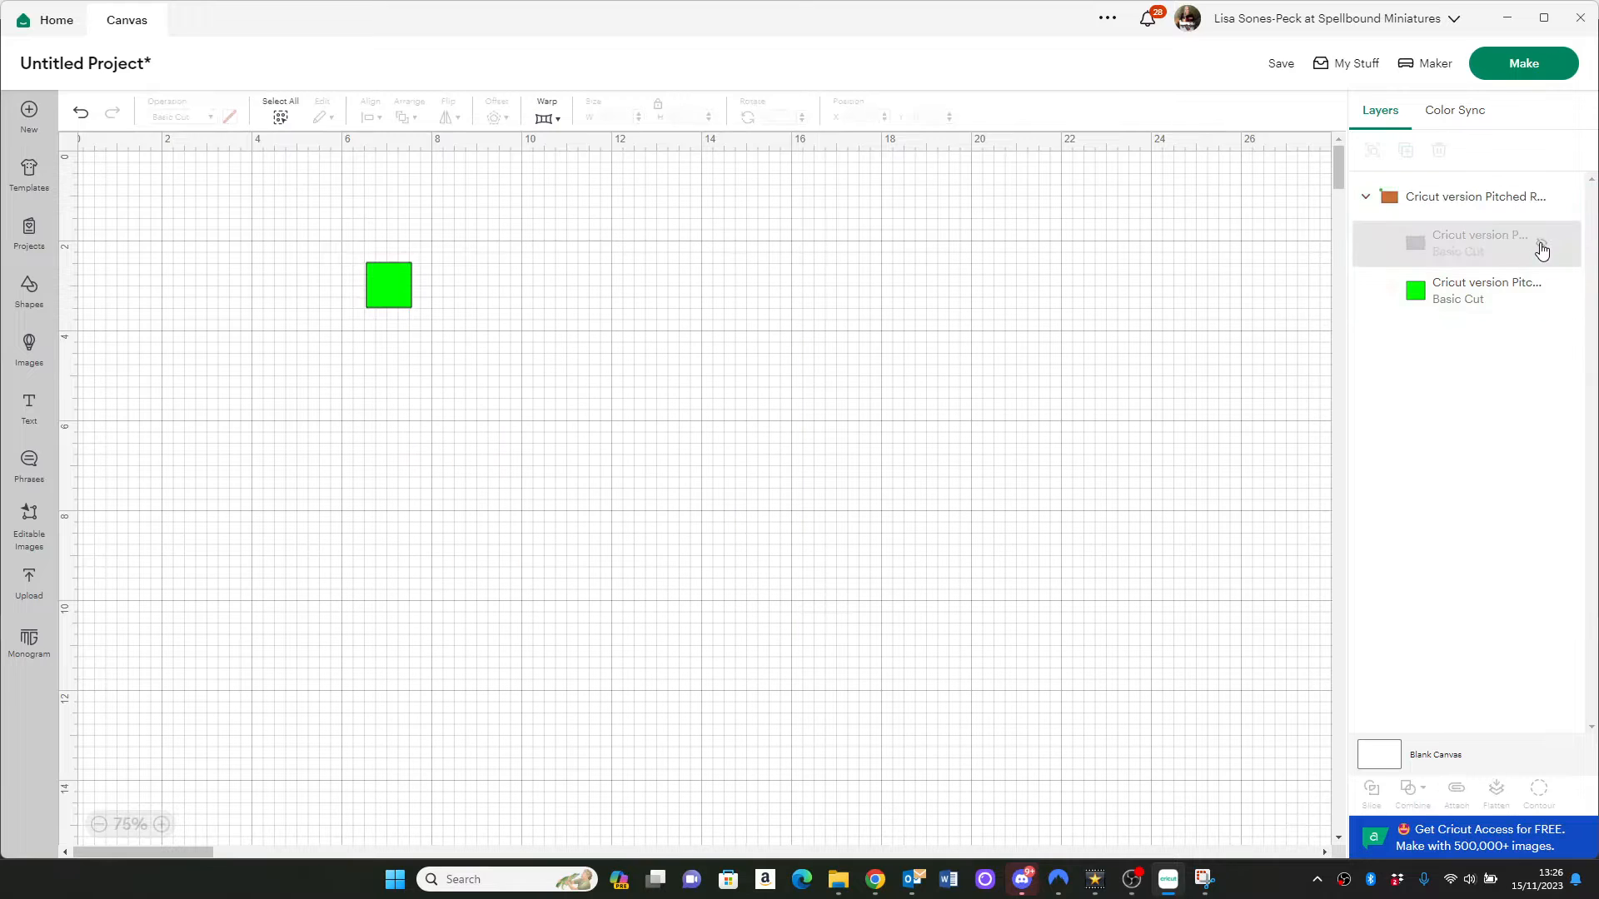
{"action": "left_click", "coordinate": [1436, 303]}
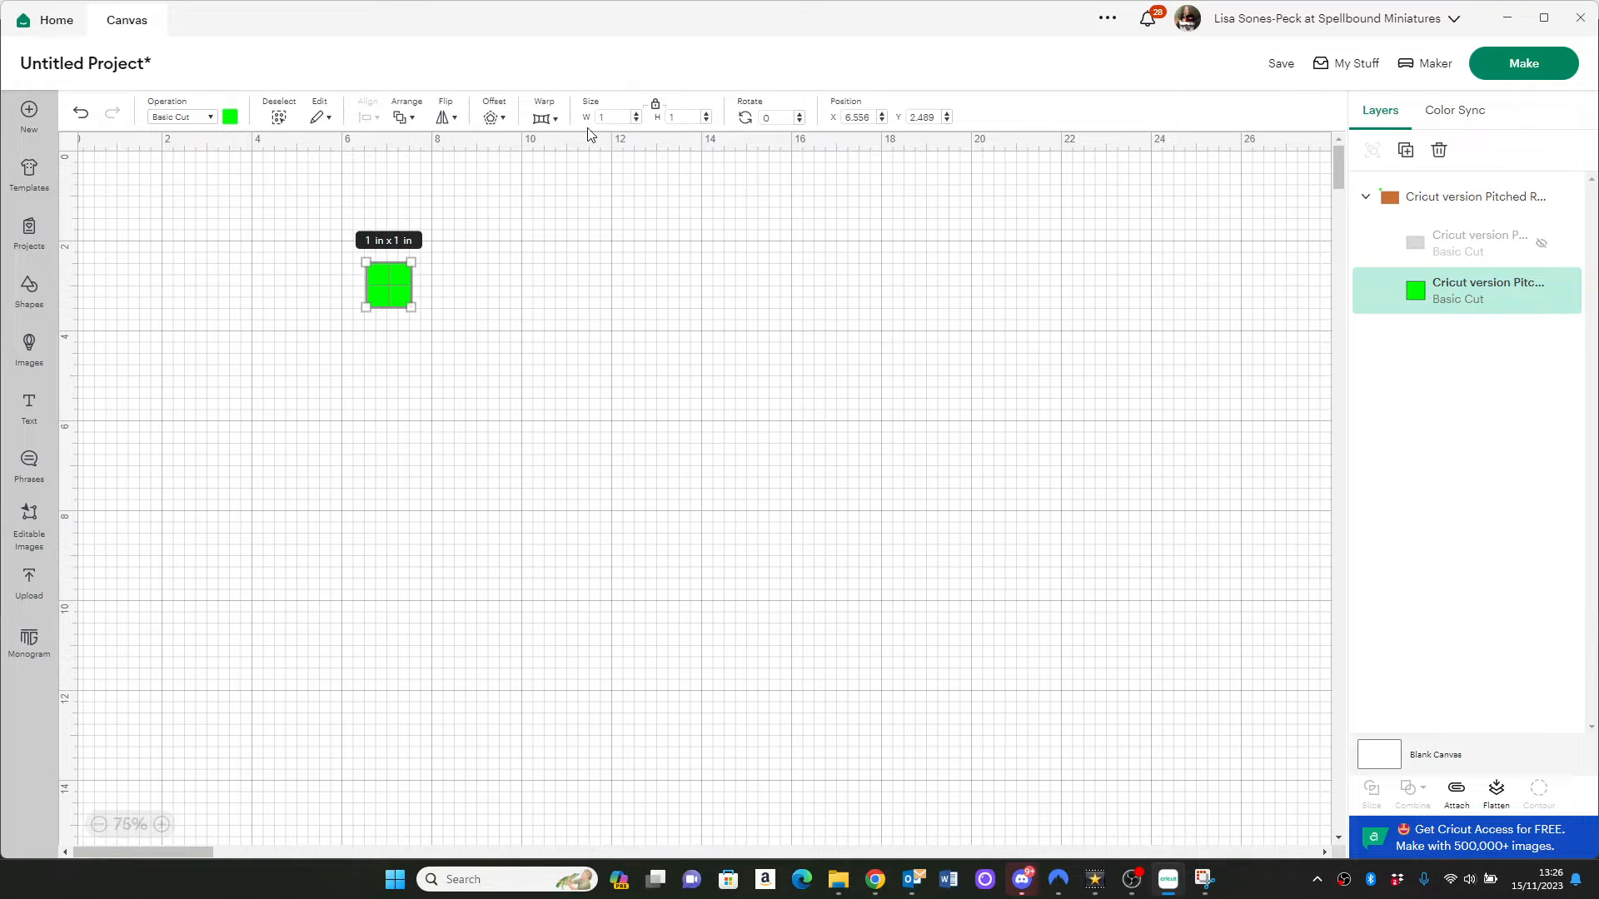
{"action": "left_click", "coordinate": [1541, 244]}
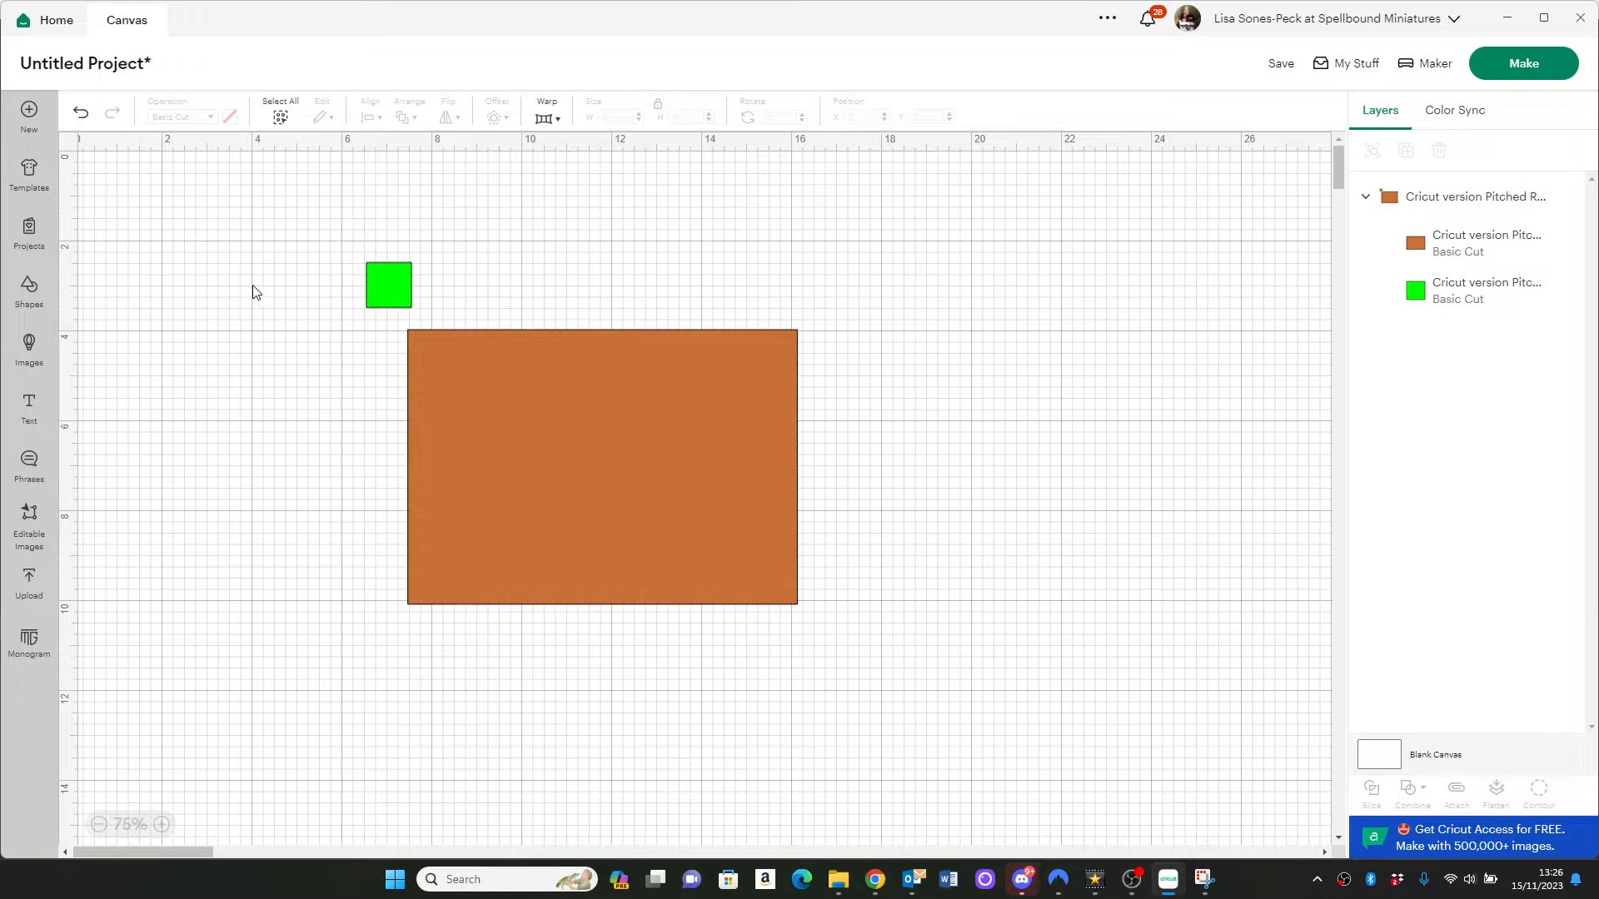
Attach the roof rectangle and the square together and set their material colour to brown
{"action": "left_click", "coordinate": [279, 122]}
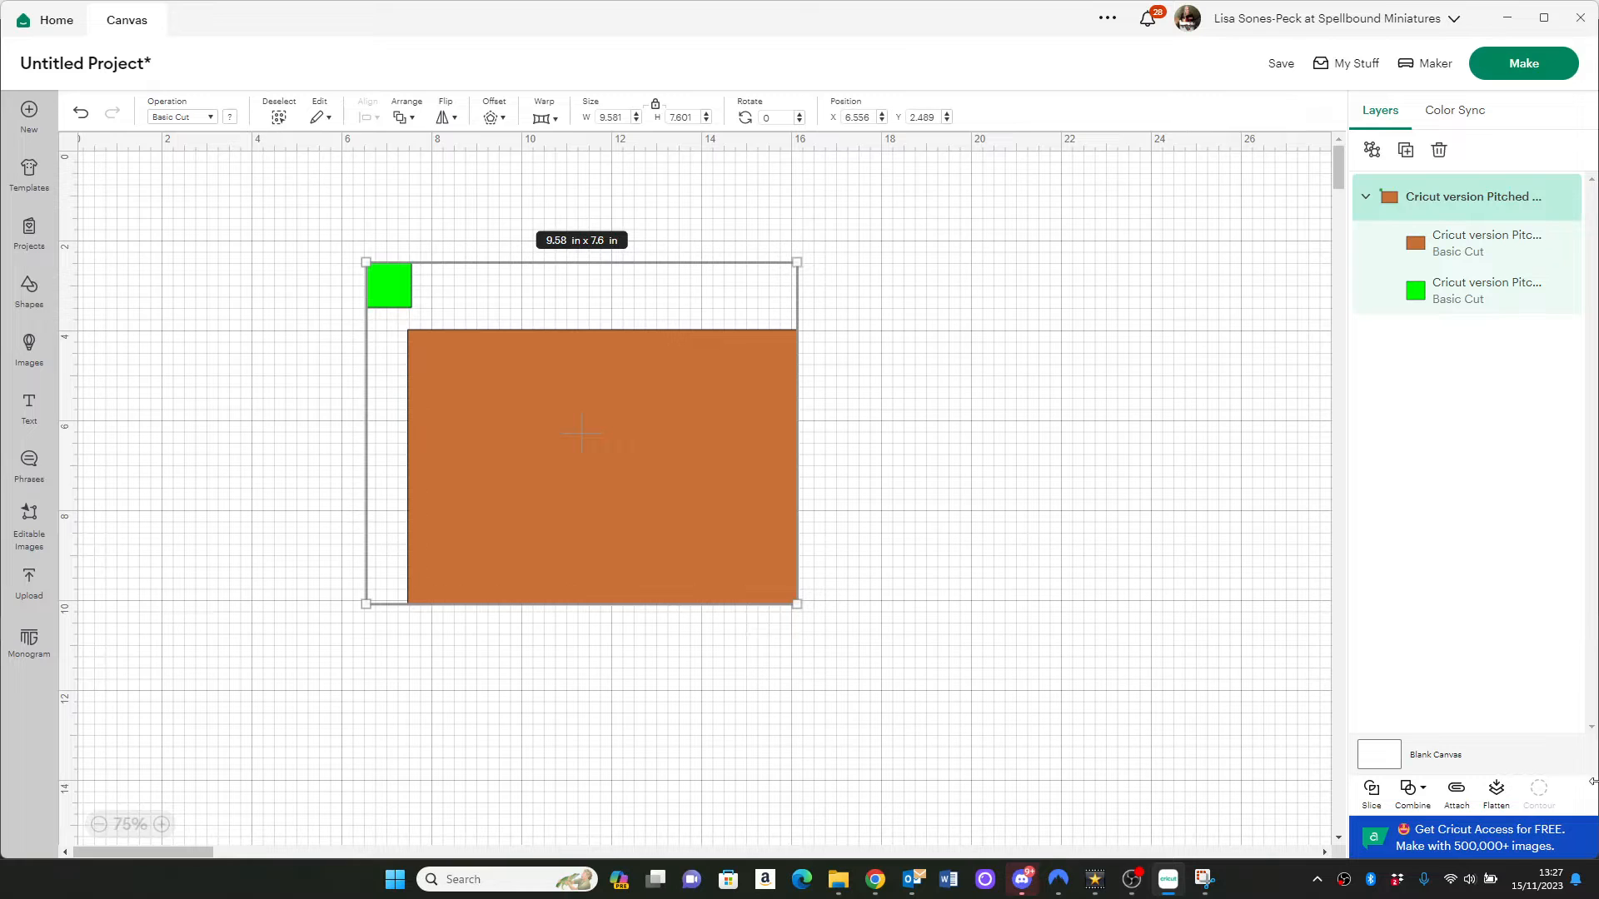
{"action": "left_click", "coordinate": [1456, 795]}
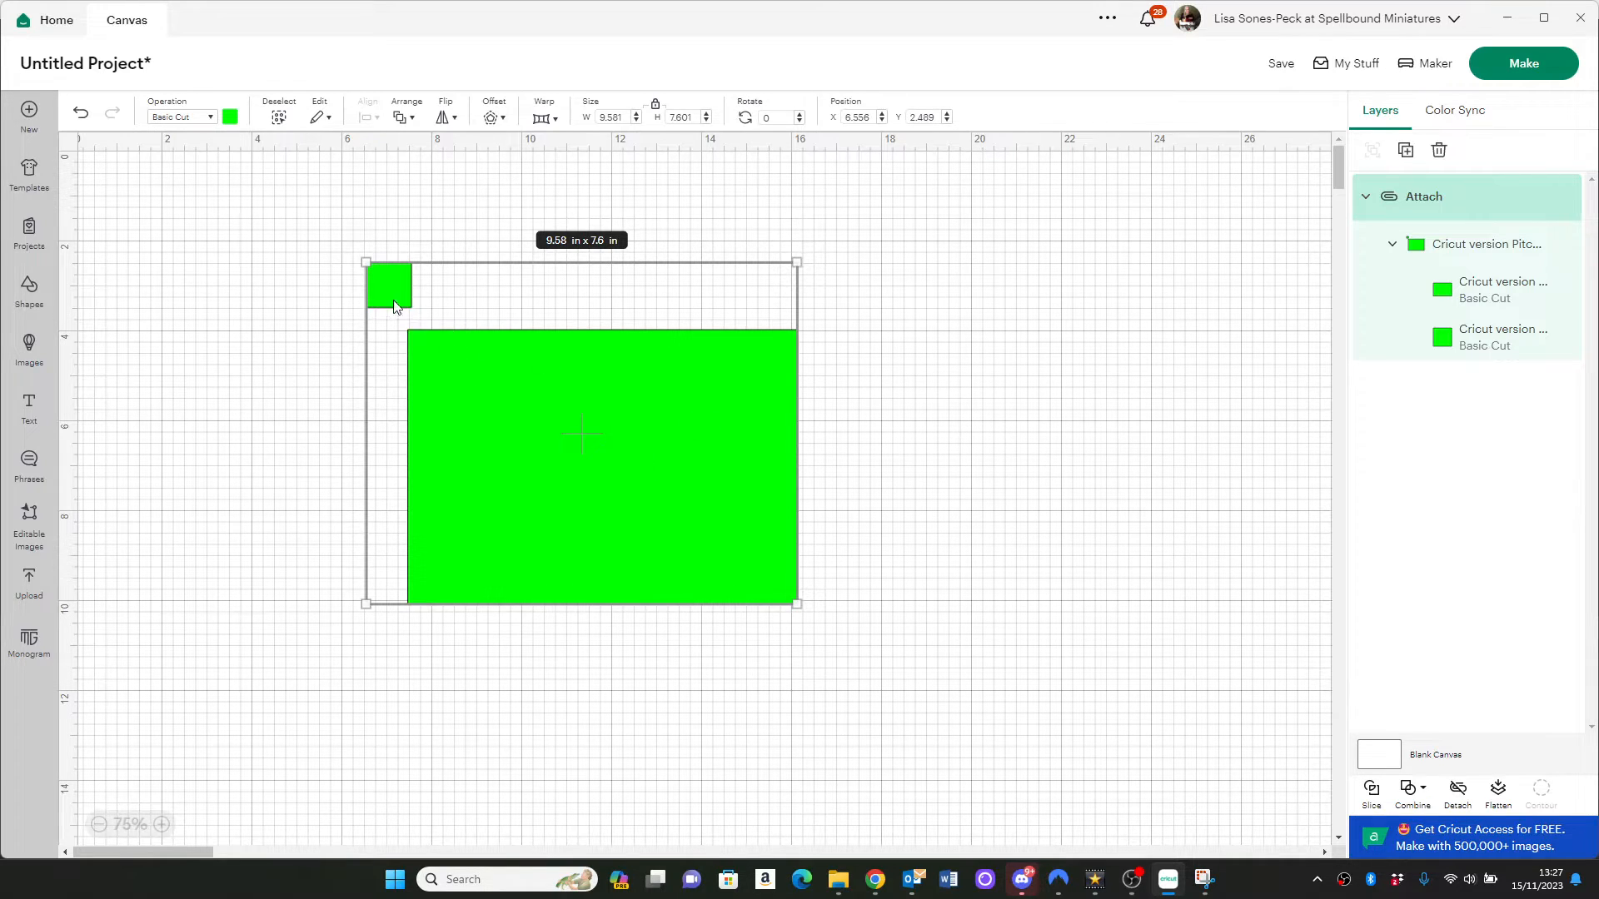
{"action": "left_click", "coordinate": [230, 116]}
{"action": "left_click", "coordinate": [247, 188]}
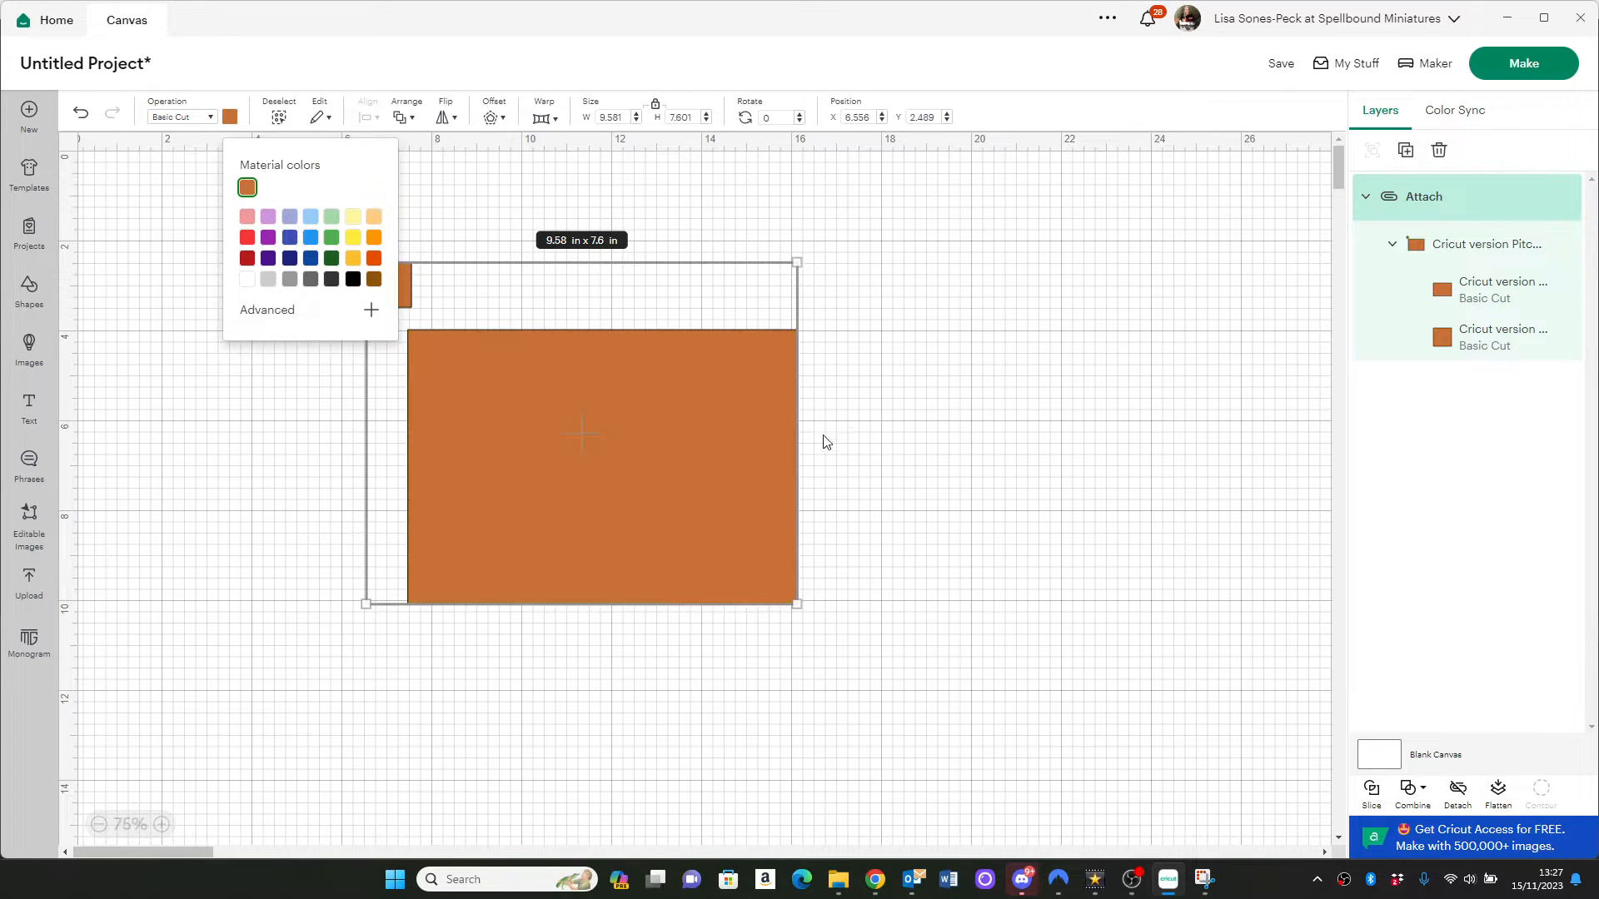
{"action": "left_click", "coordinate": [851, 419]}
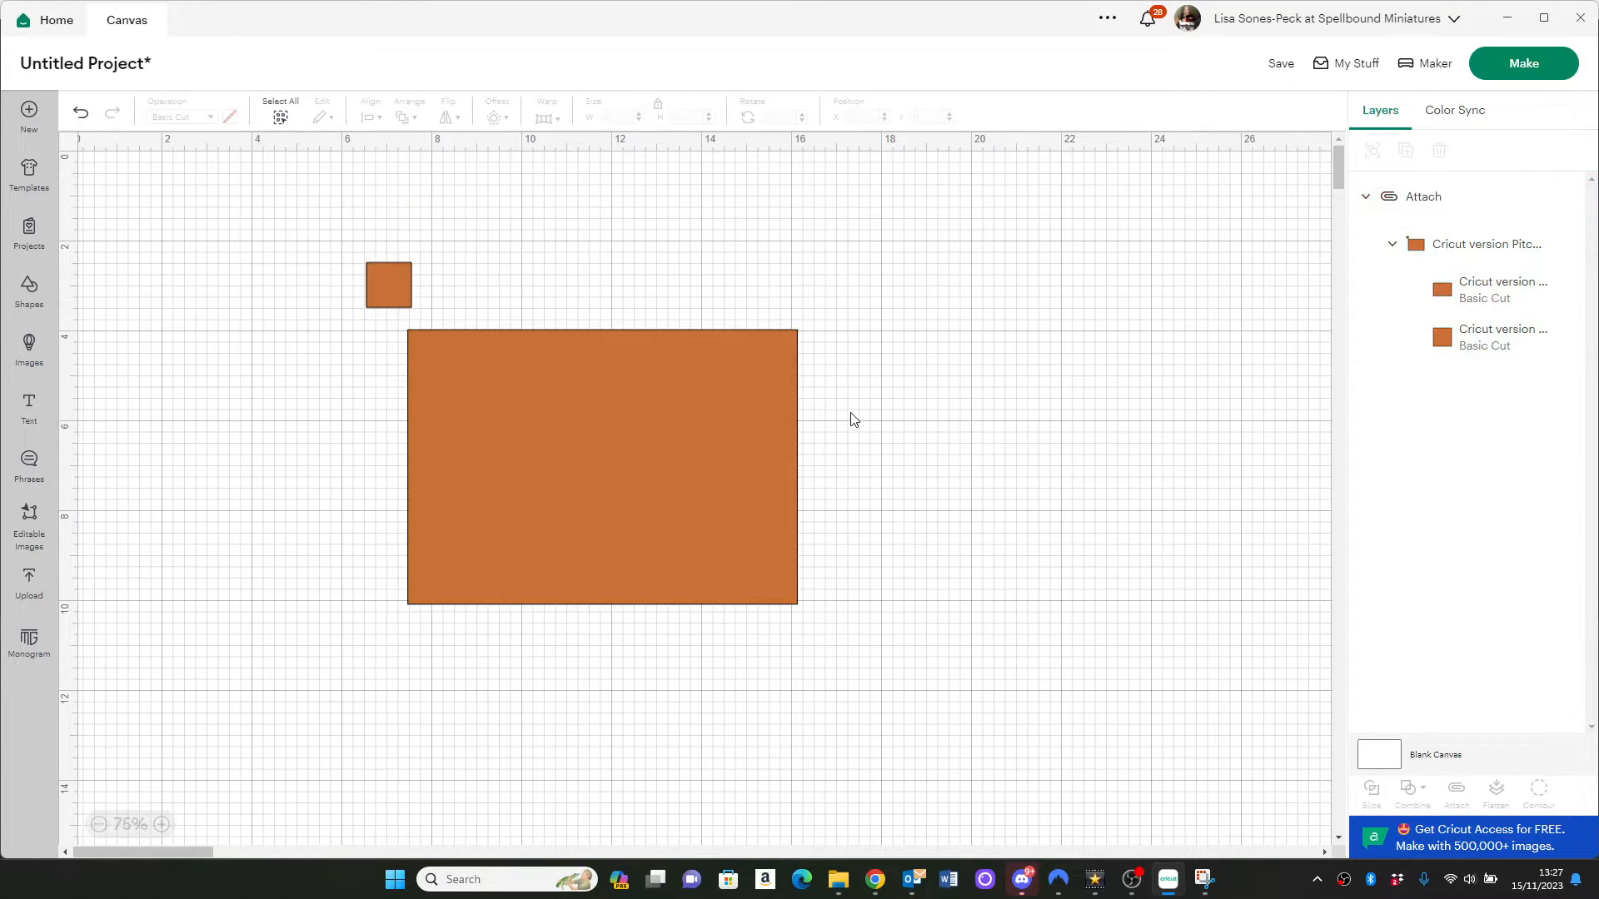
Change the operation of the small square layer from Basic Cut to Pen
{"action": "left_click", "coordinate": [402, 290]}
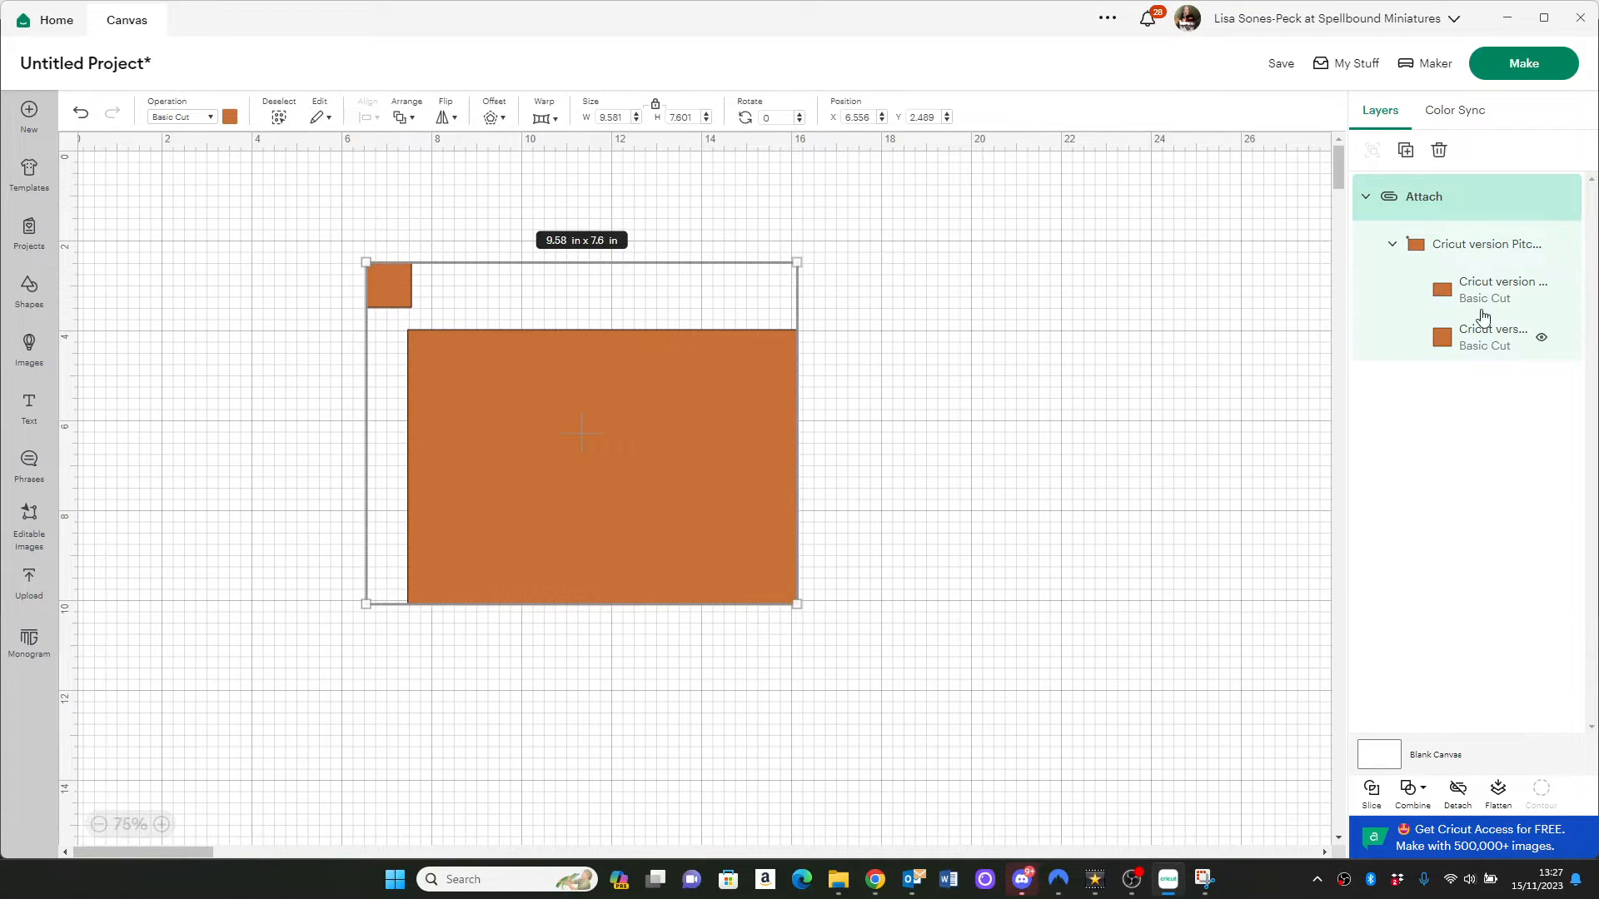
{"action": "mouse_move", "coordinate": [1530, 331]}
{"action": "left_click", "coordinate": [1482, 346]}
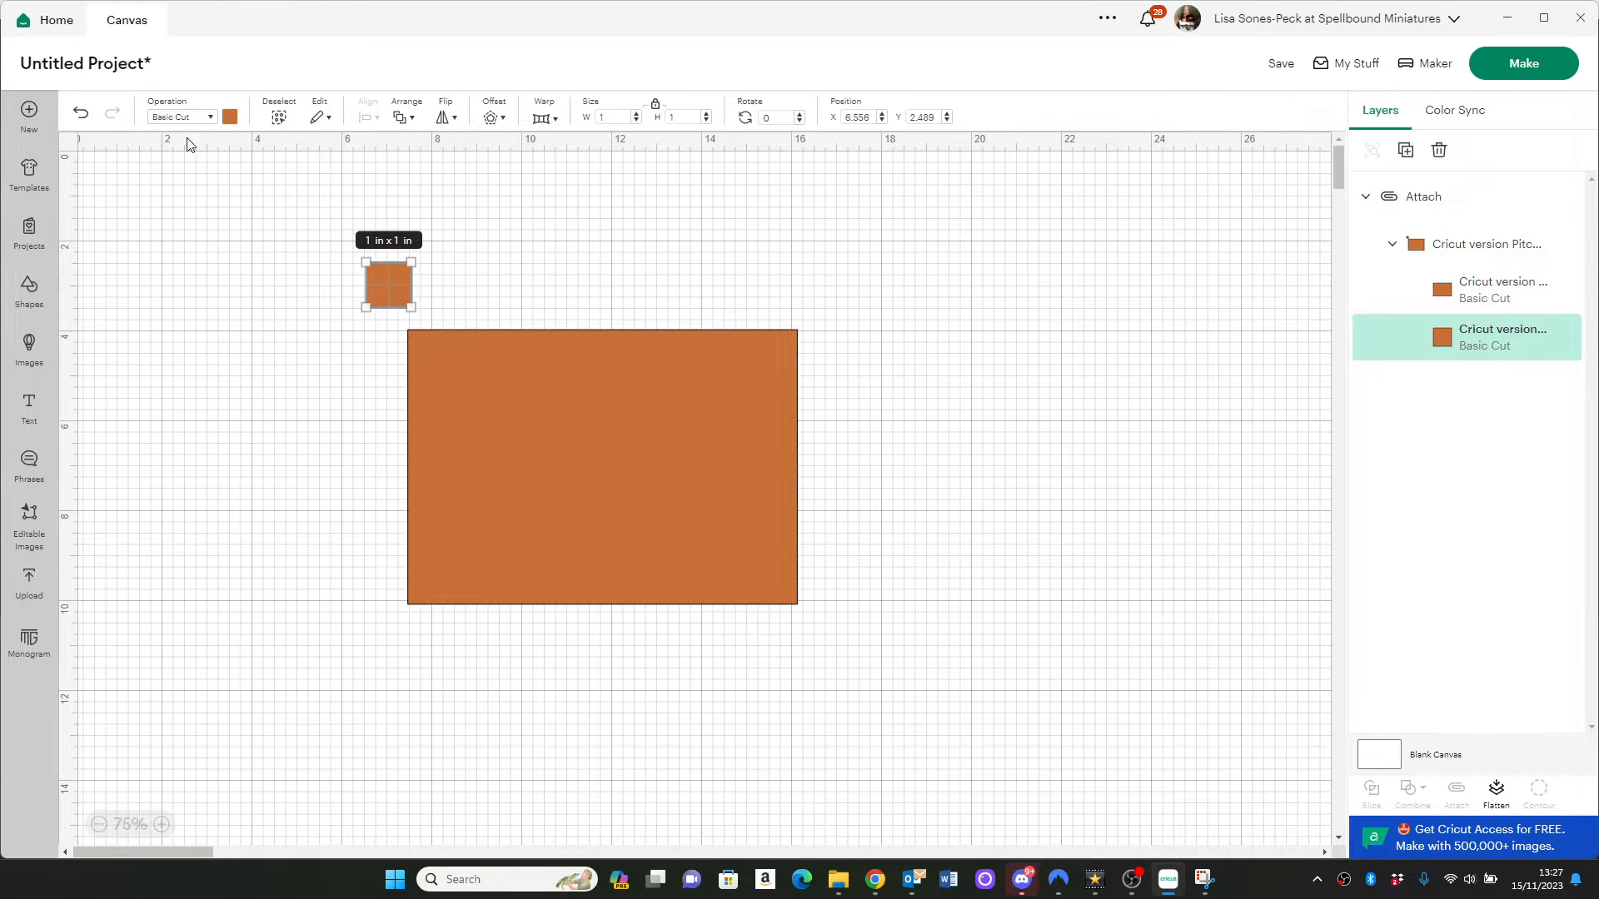
{"action": "left_click", "coordinate": [212, 118]}
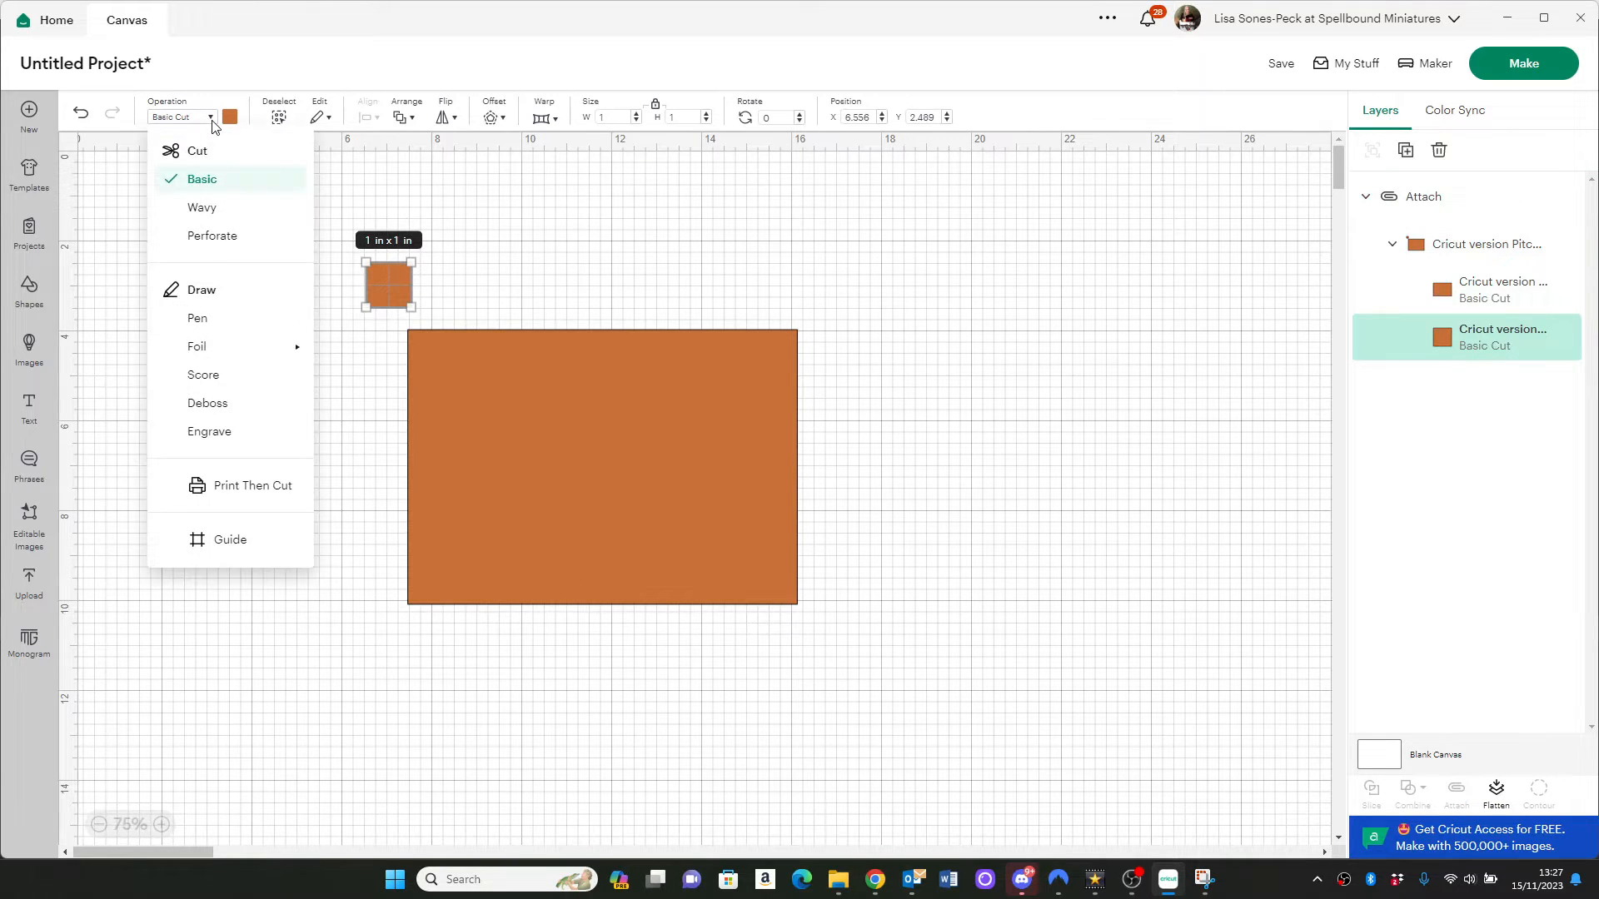
{"action": "left_click", "coordinate": [198, 325]}
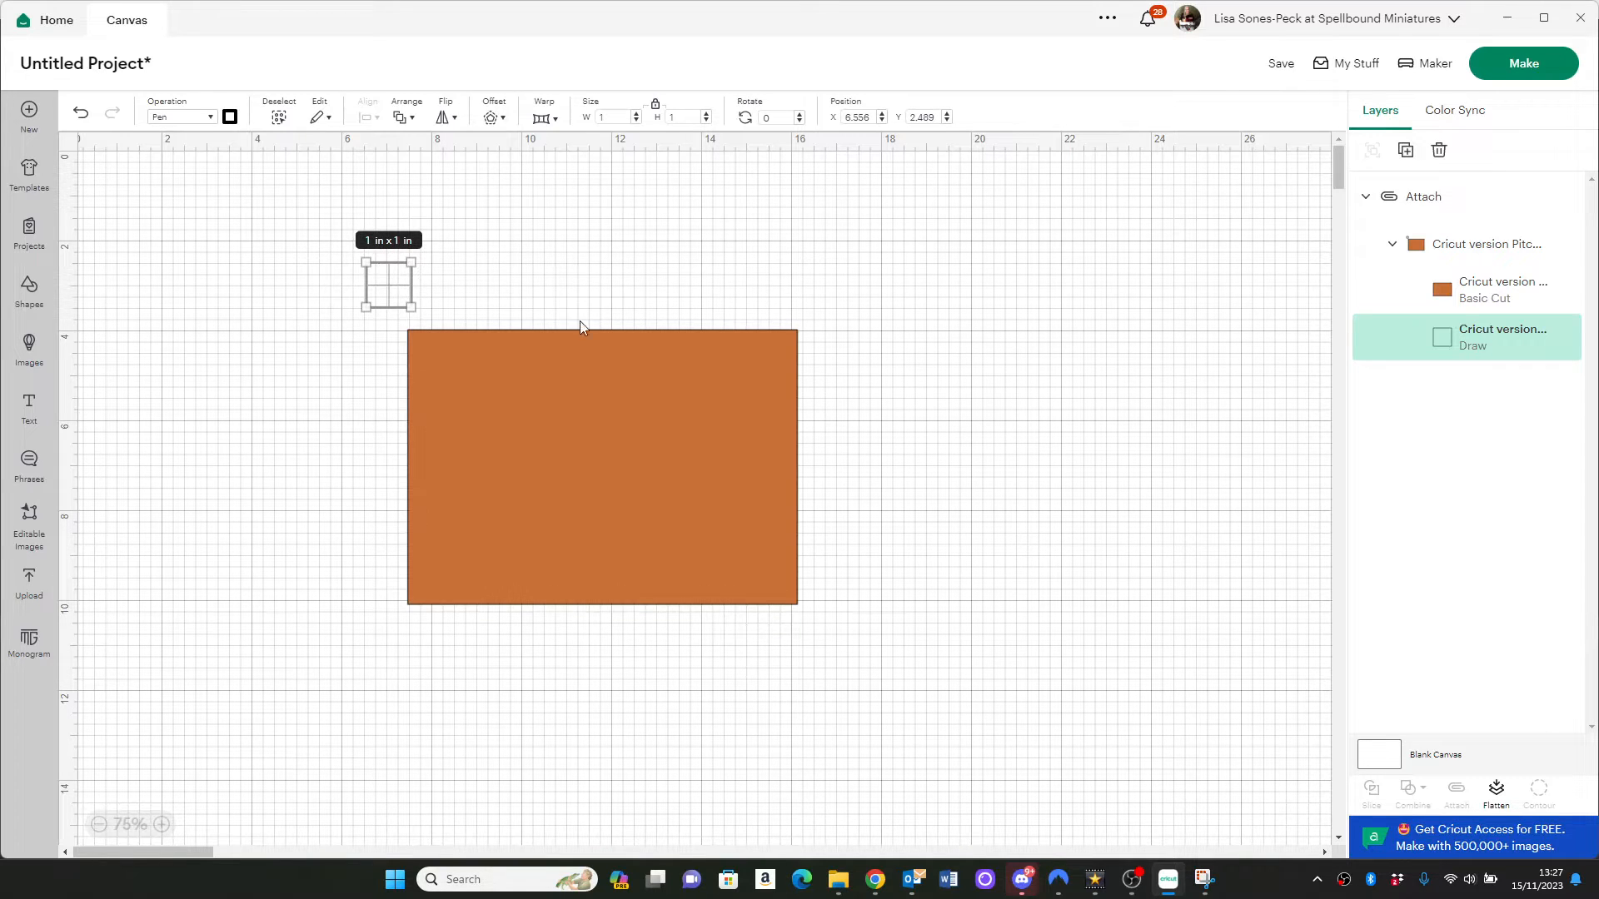
Send the attached design to mat preparation and set the material size to 11 in x 11 in
{"action": "left_click", "coordinate": [1528, 66]}
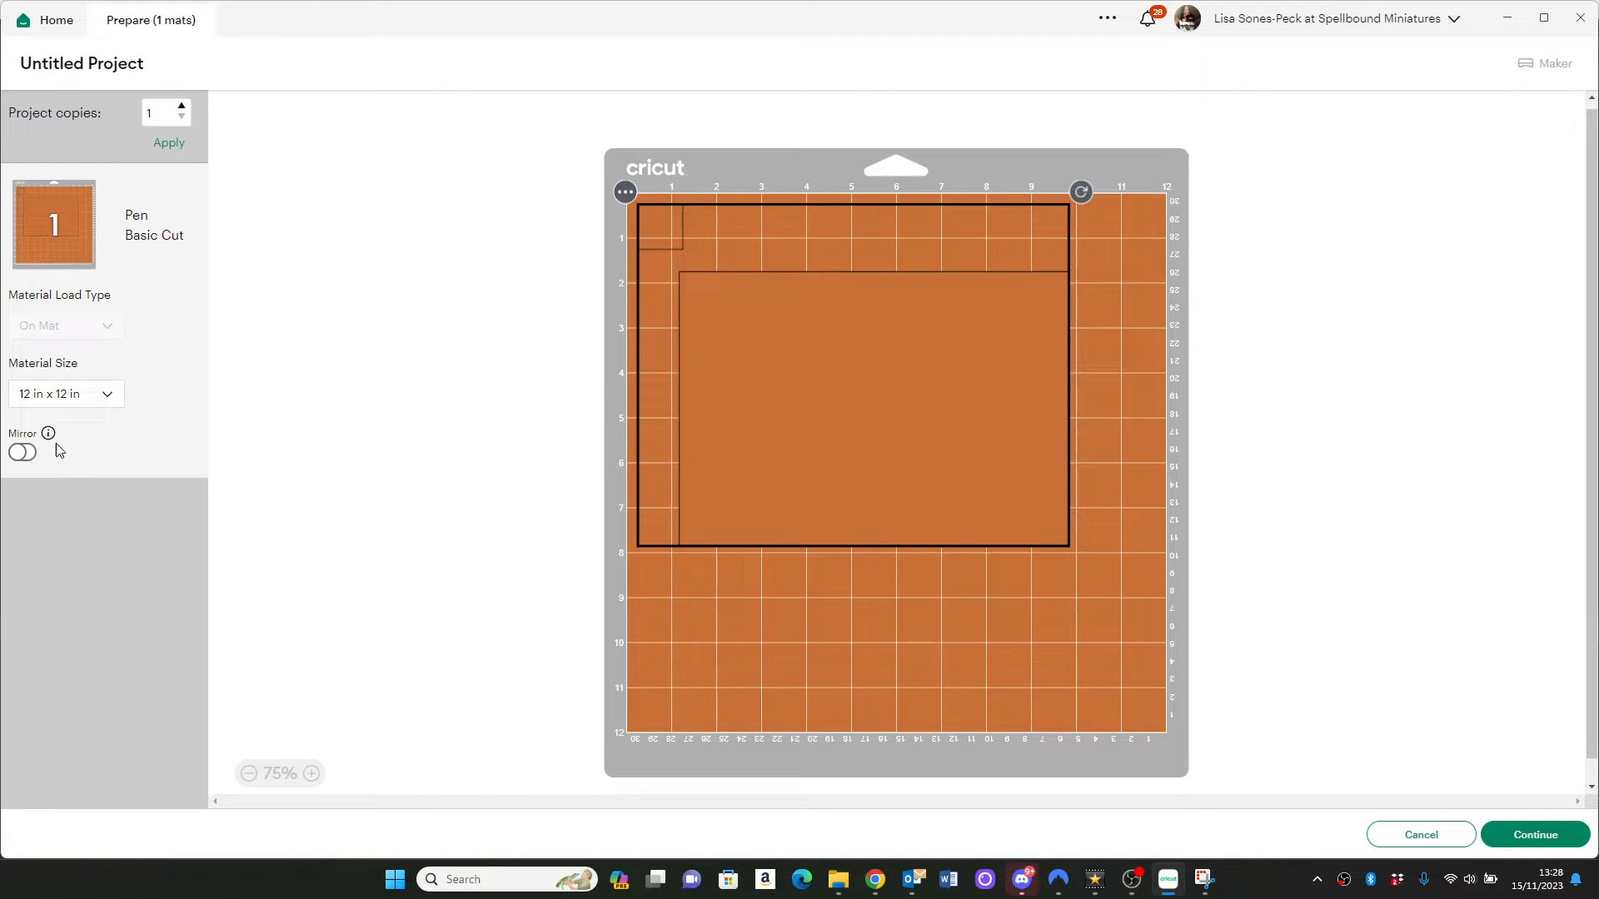
{"action": "left_click", "coordinate": [111, 397]}
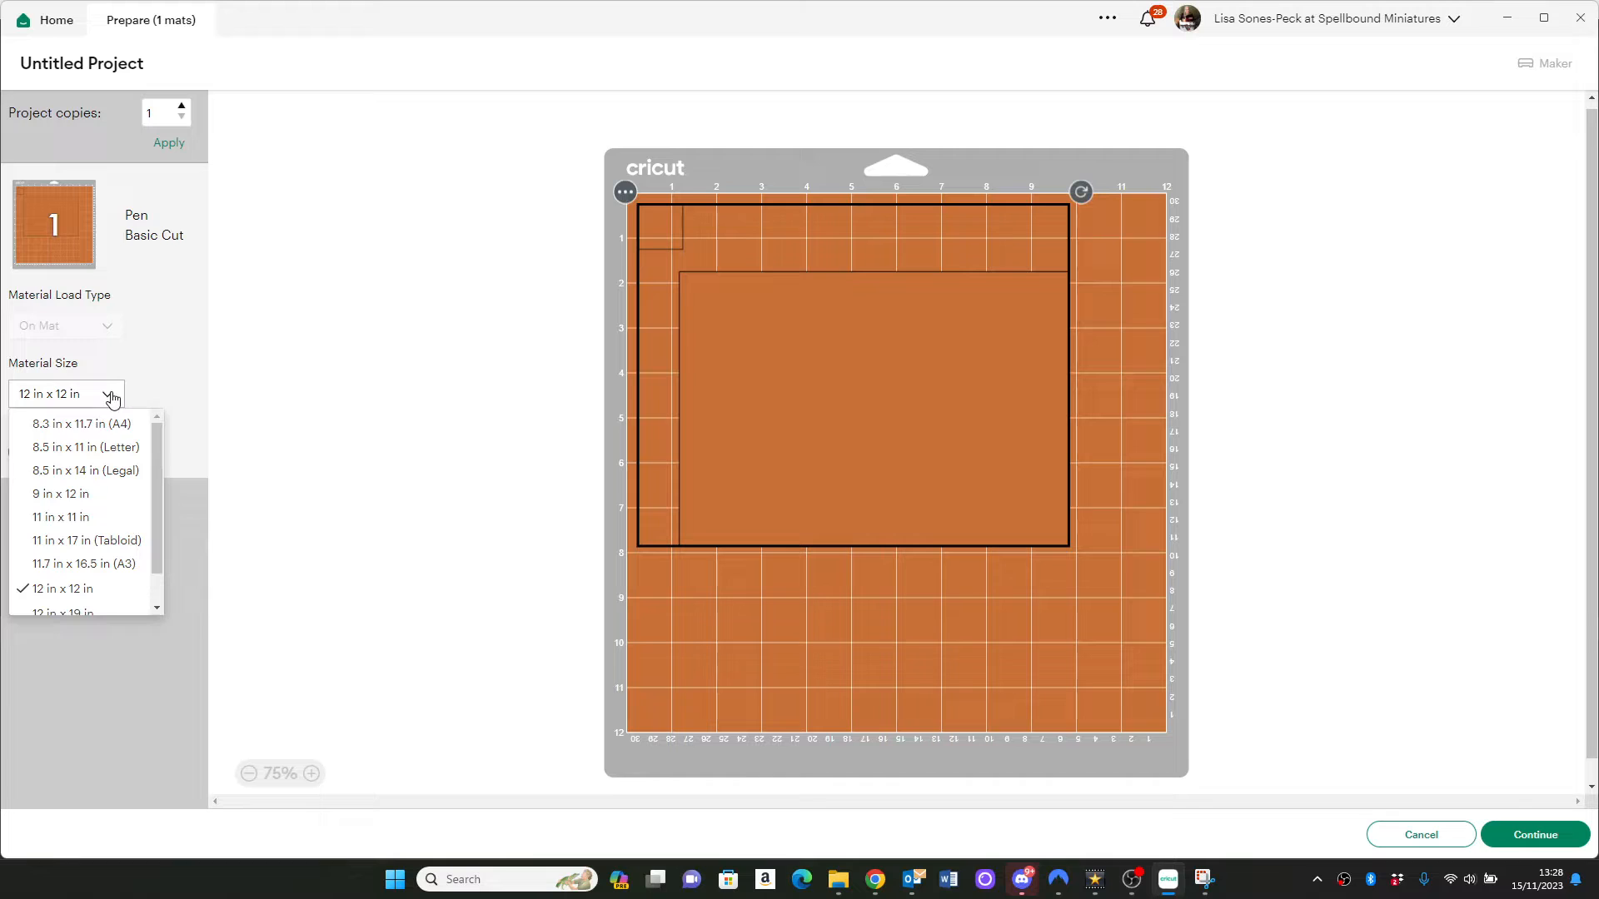
{"action": "left_click", "coordinate": [84, 517]}
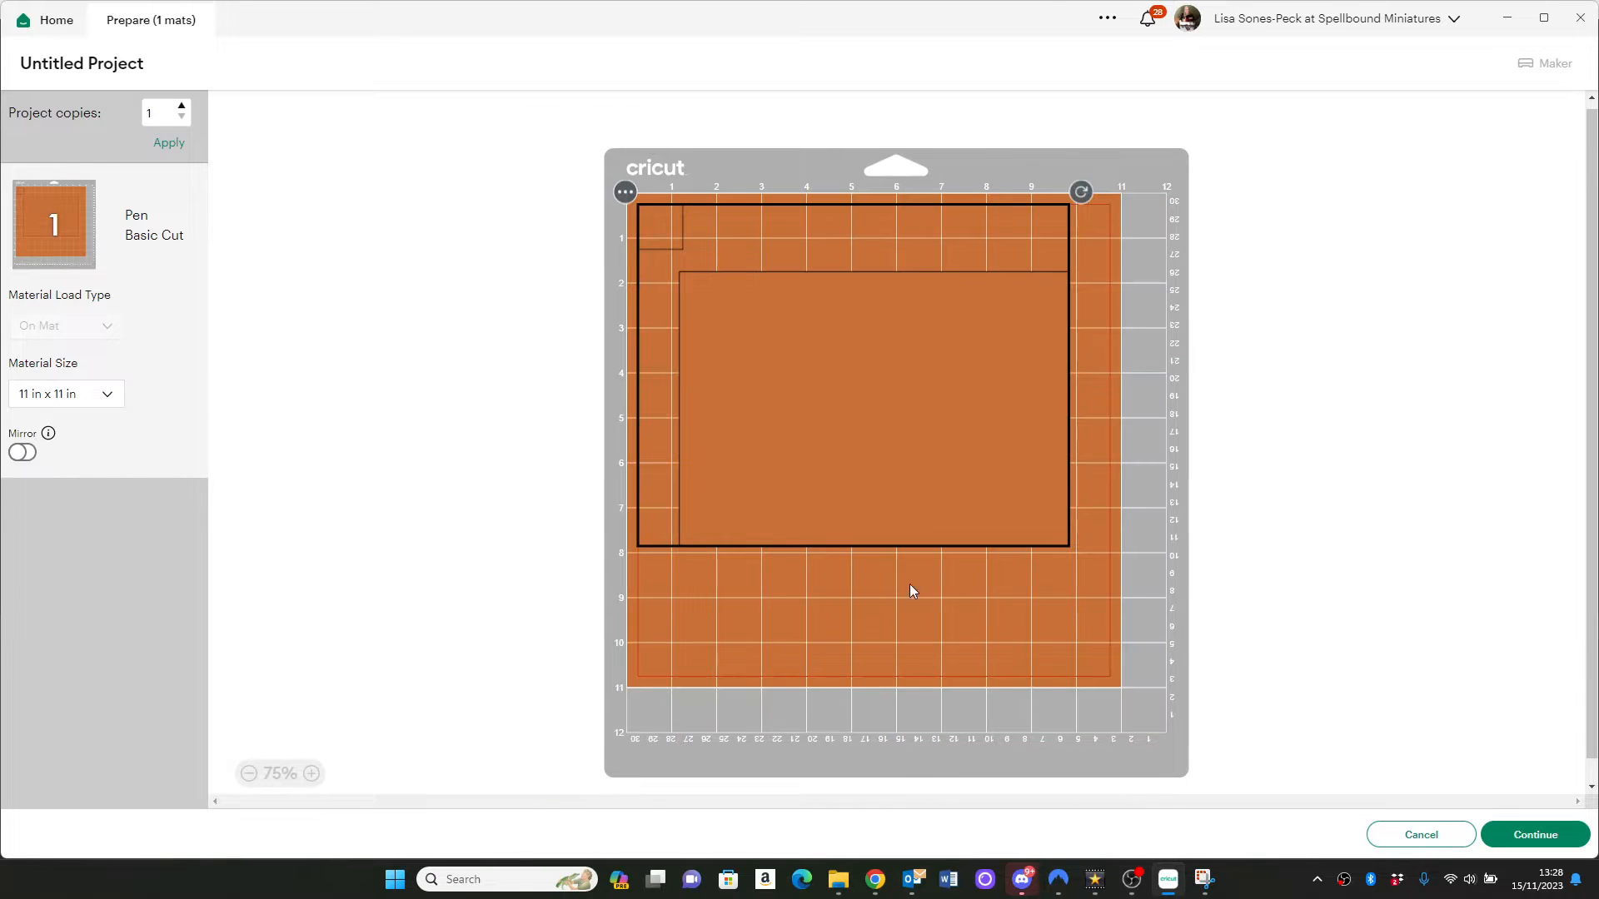